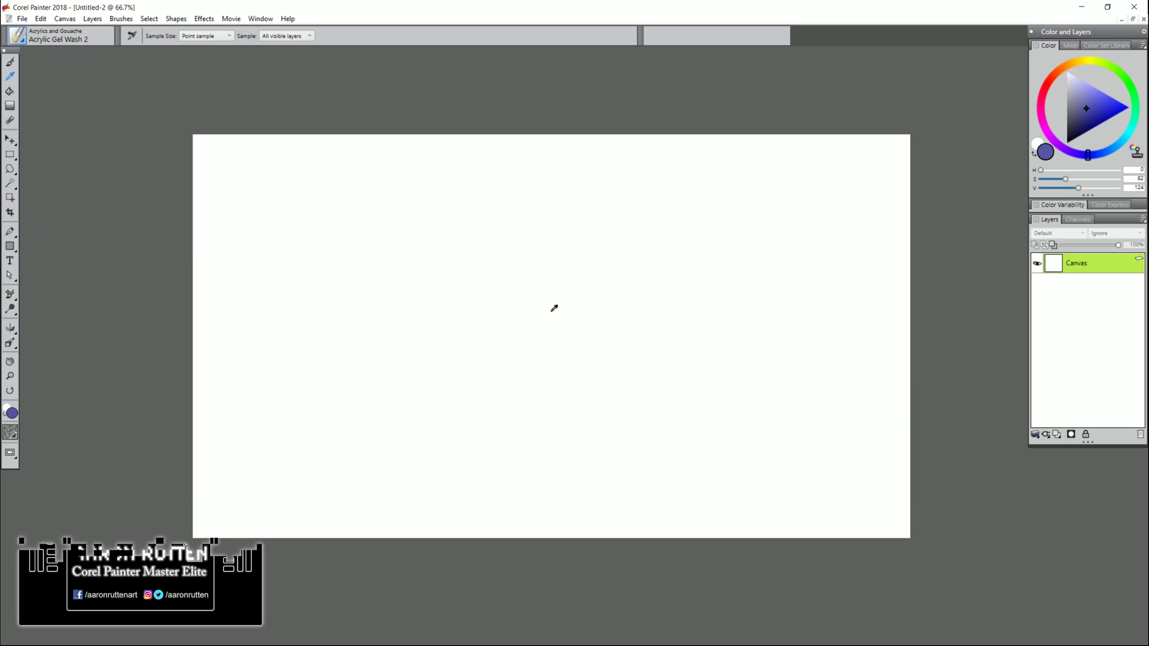
Step: Apply the Orange Flame gradient preset, dragged vertically from the canvas bottom to the top
click(10, 106)
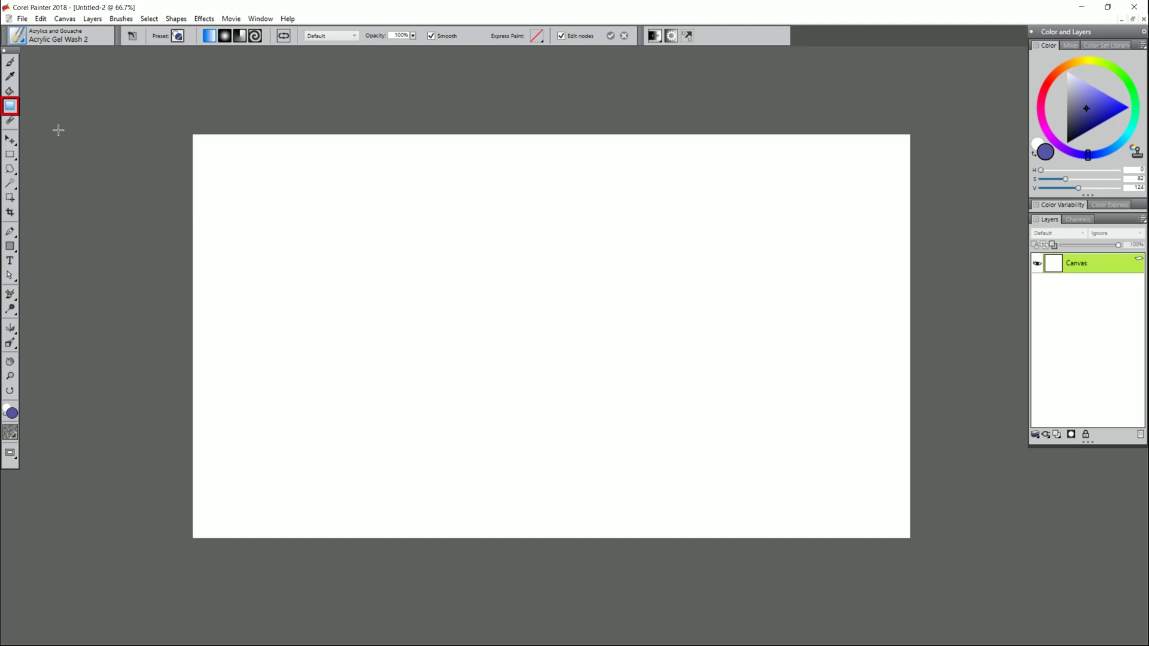
click(177, 37)
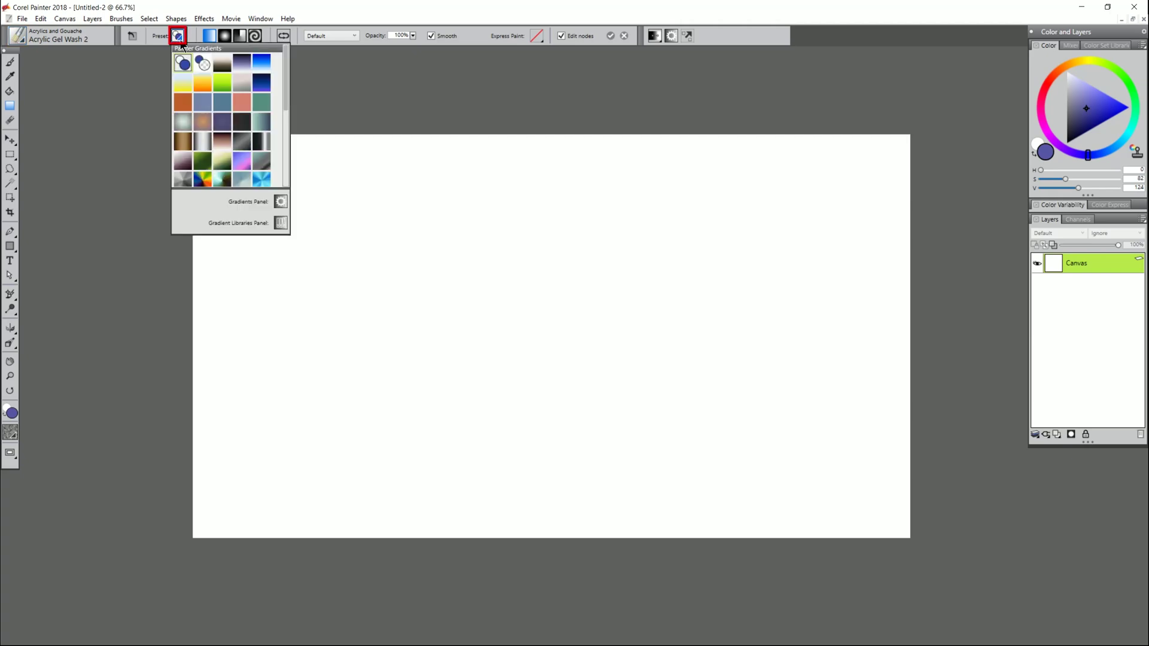
click(205, 83)
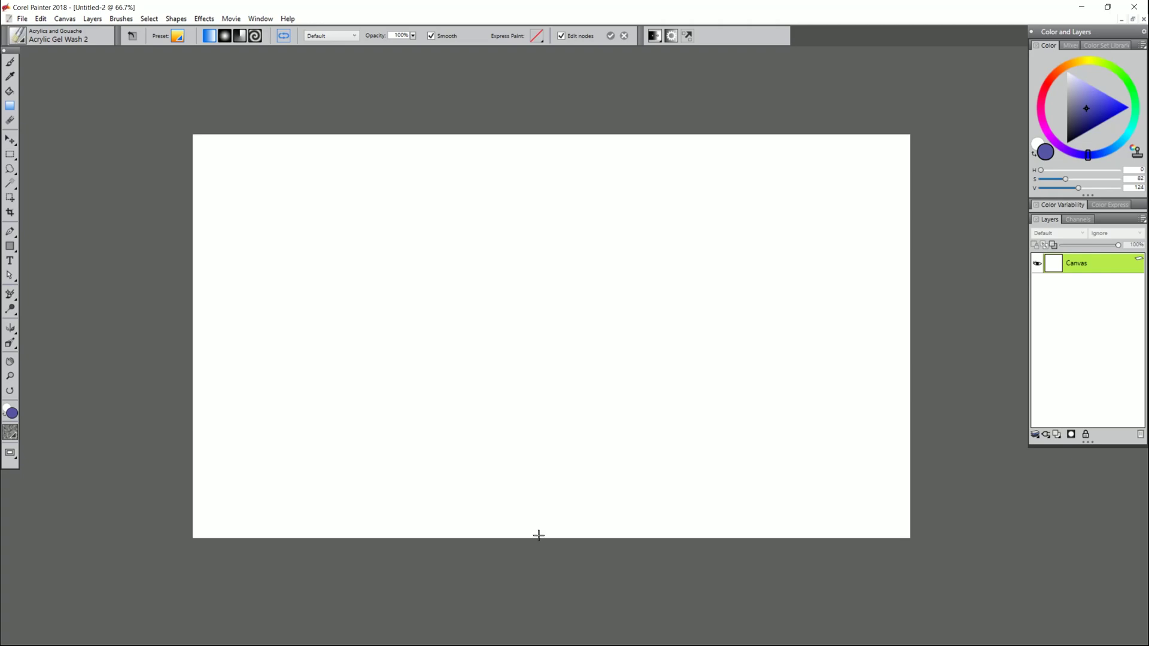
drag(539, 535, 525, 223)
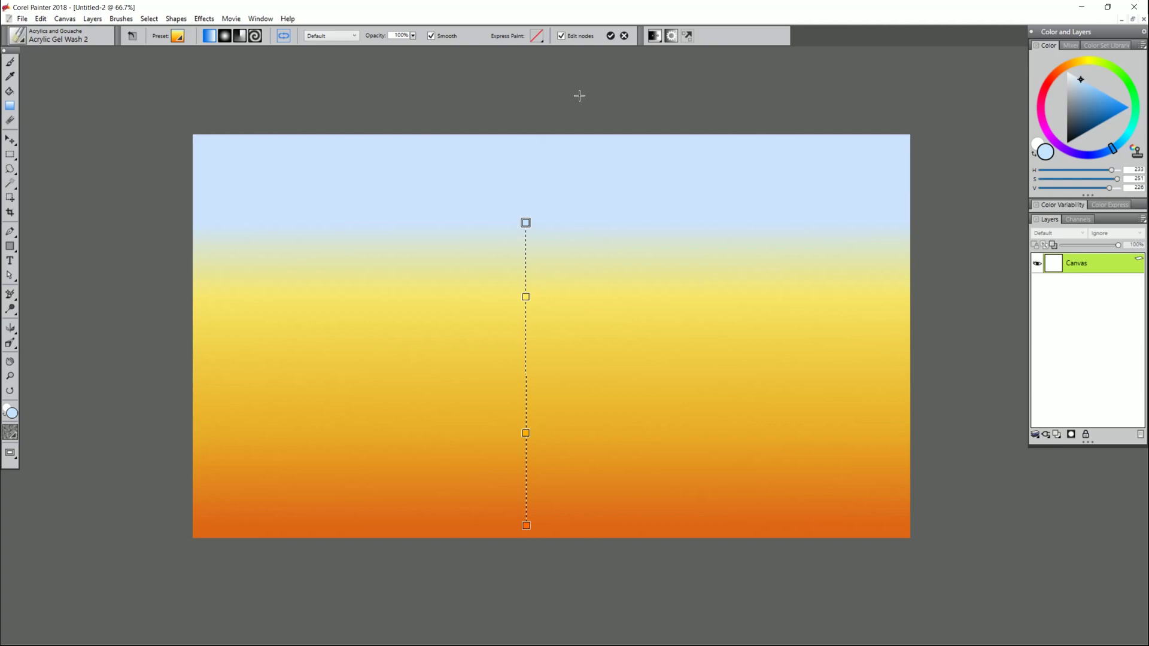
Step: Apply Express Paint Heavy Dabs with Size raised to 208% and a longer Amount, then commit it
click(536, 37)
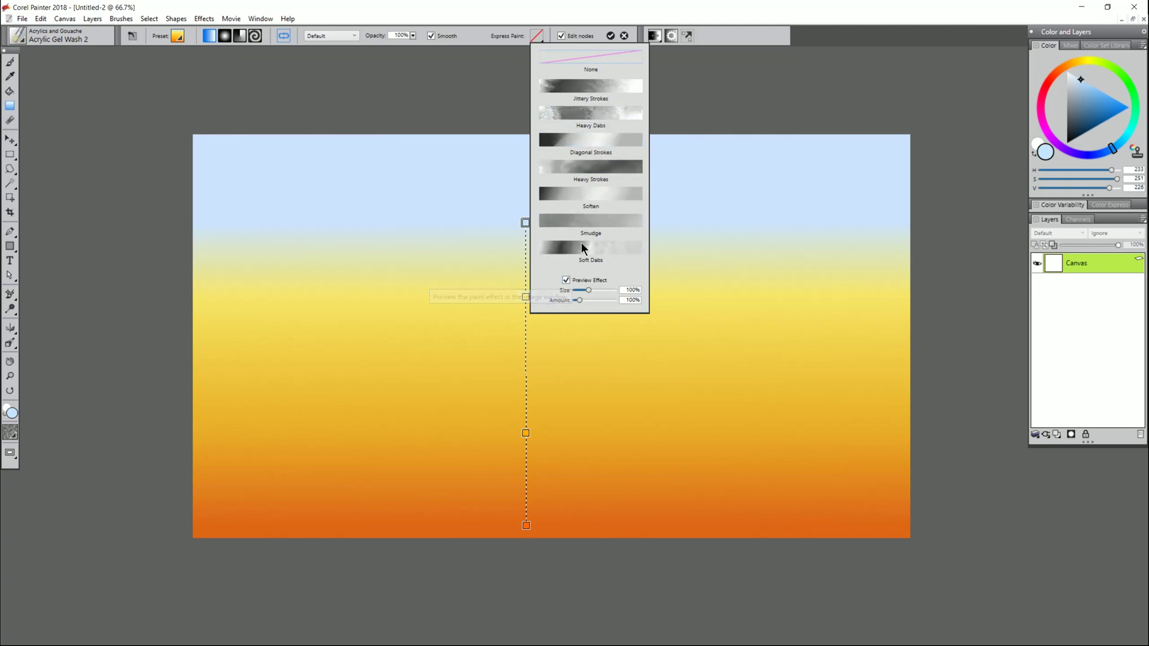
click(599, 112)
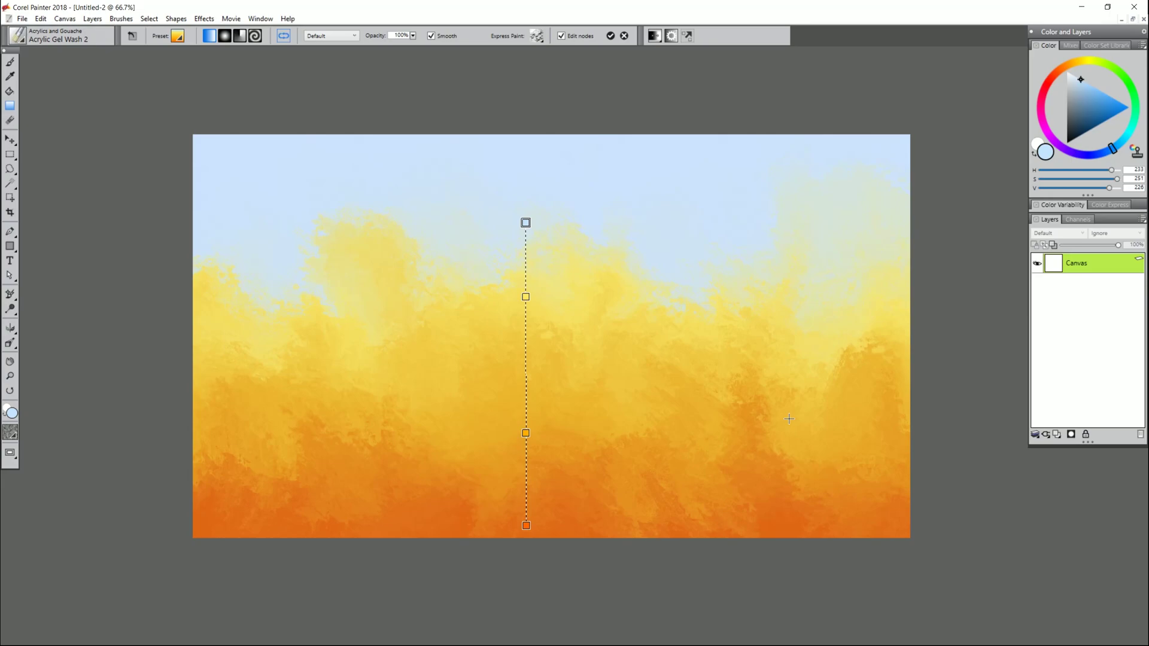
click(537, 35)
drag(589, 290, 592, 290)
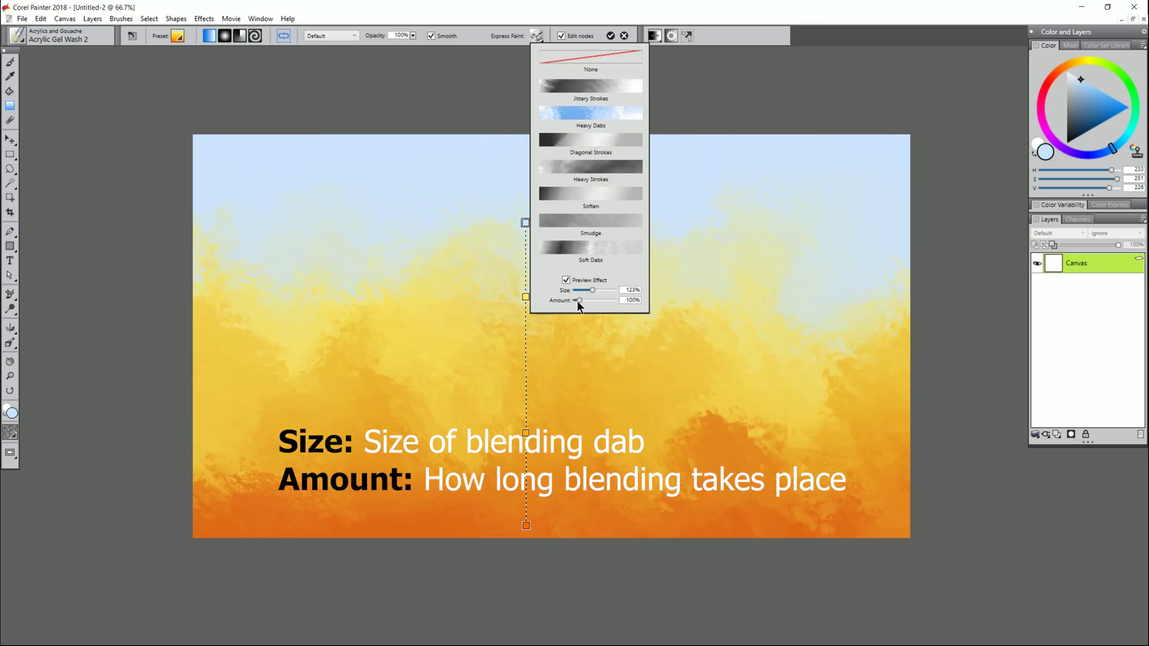
drag(592, 291, 606, 290)
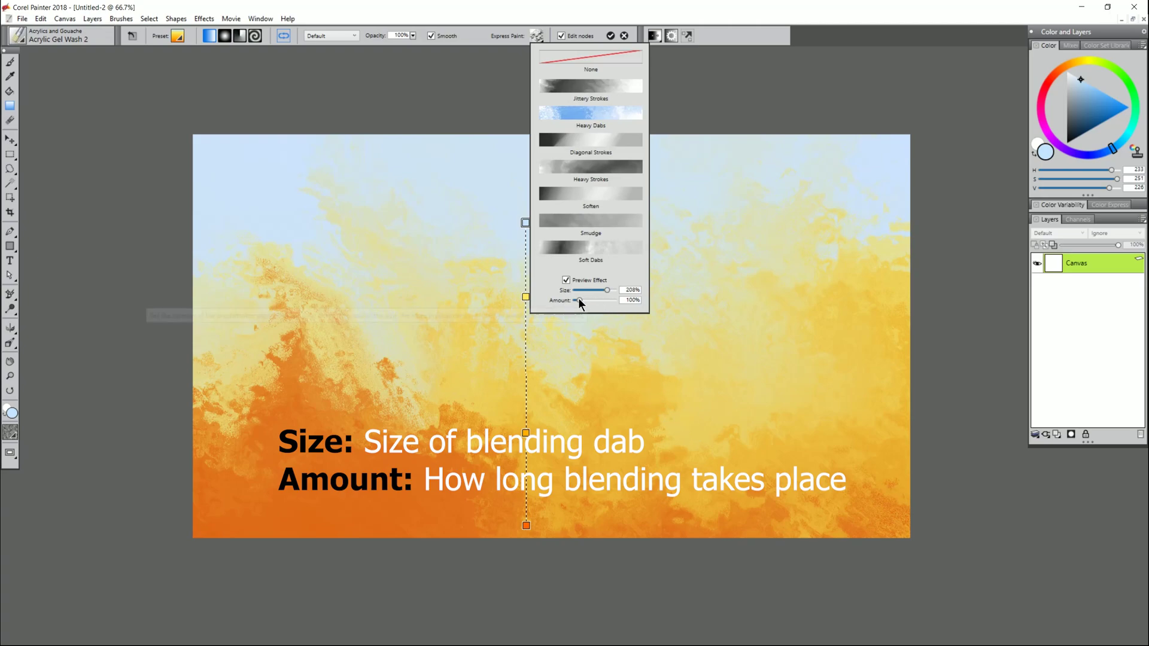
drag(578, 299, 576, 299)
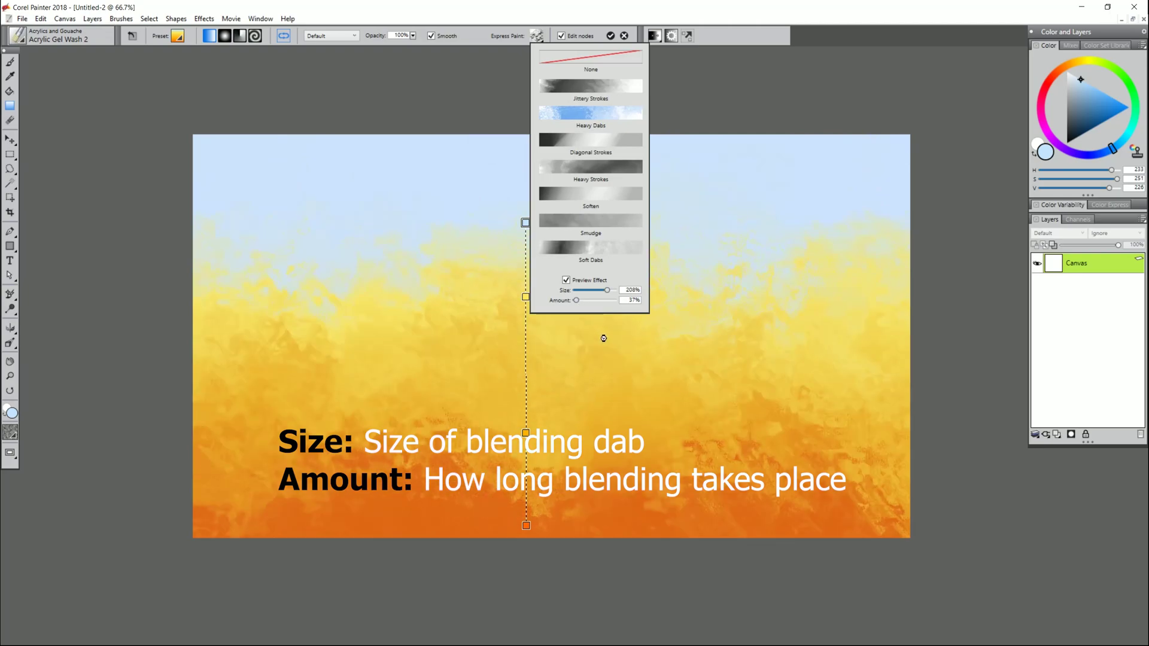
drag(597, 300, 602, 300)
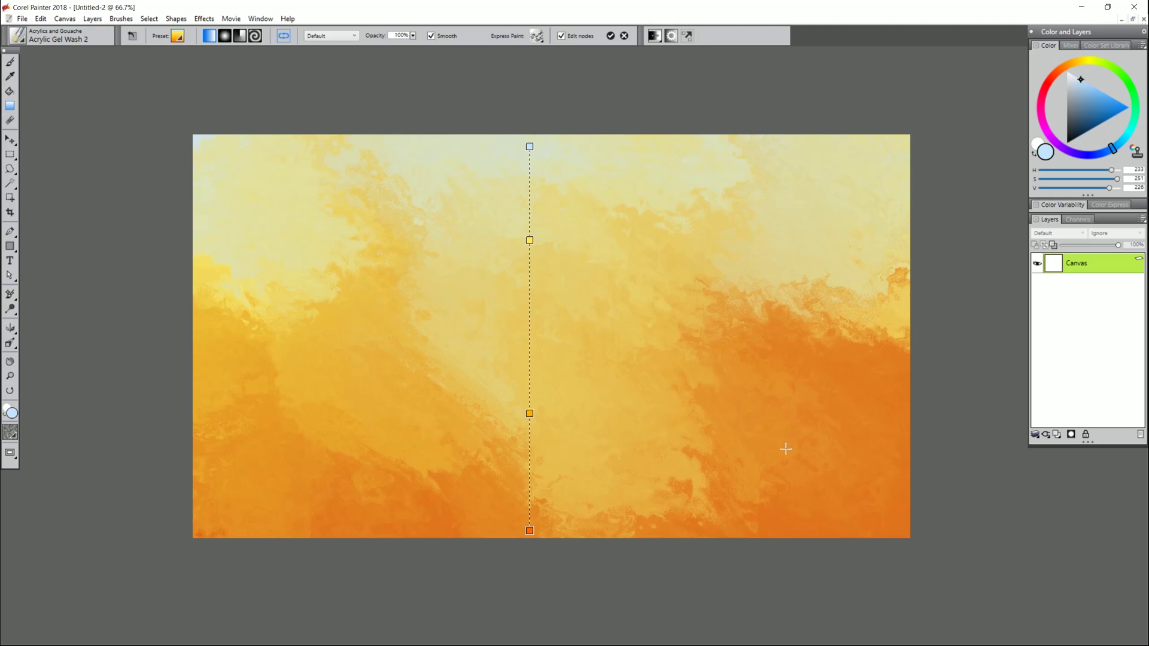
click(611, 35)
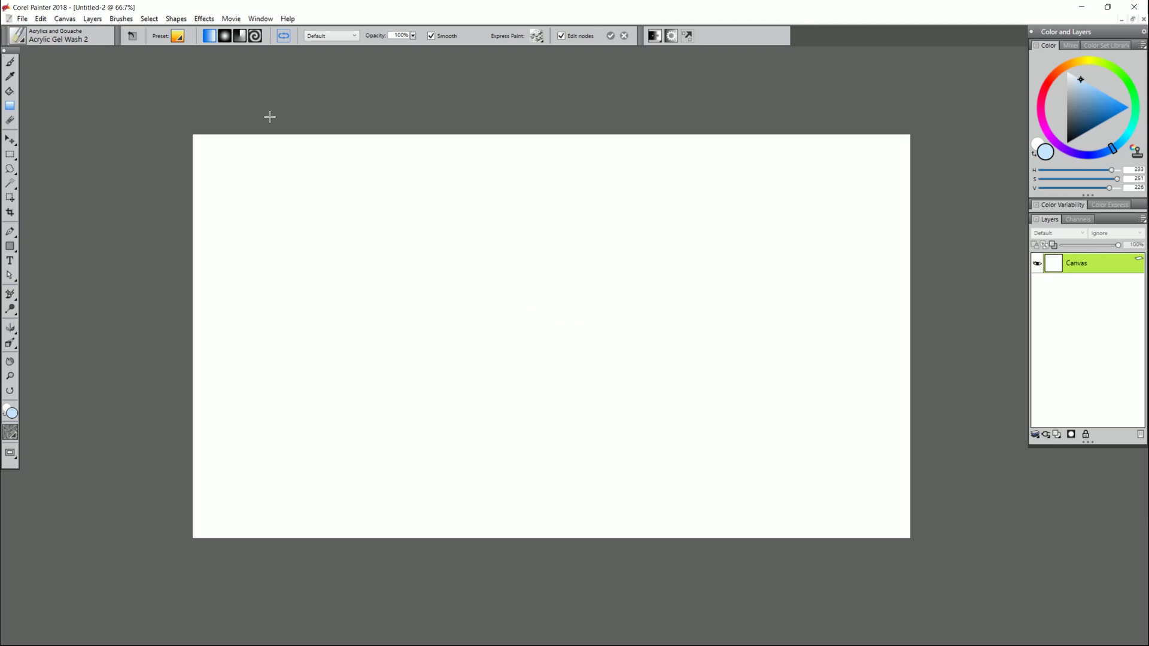
Step: Fill the canvas with the Deep Blue Sky gradient, dragged from bottom to top
click(179, 37)
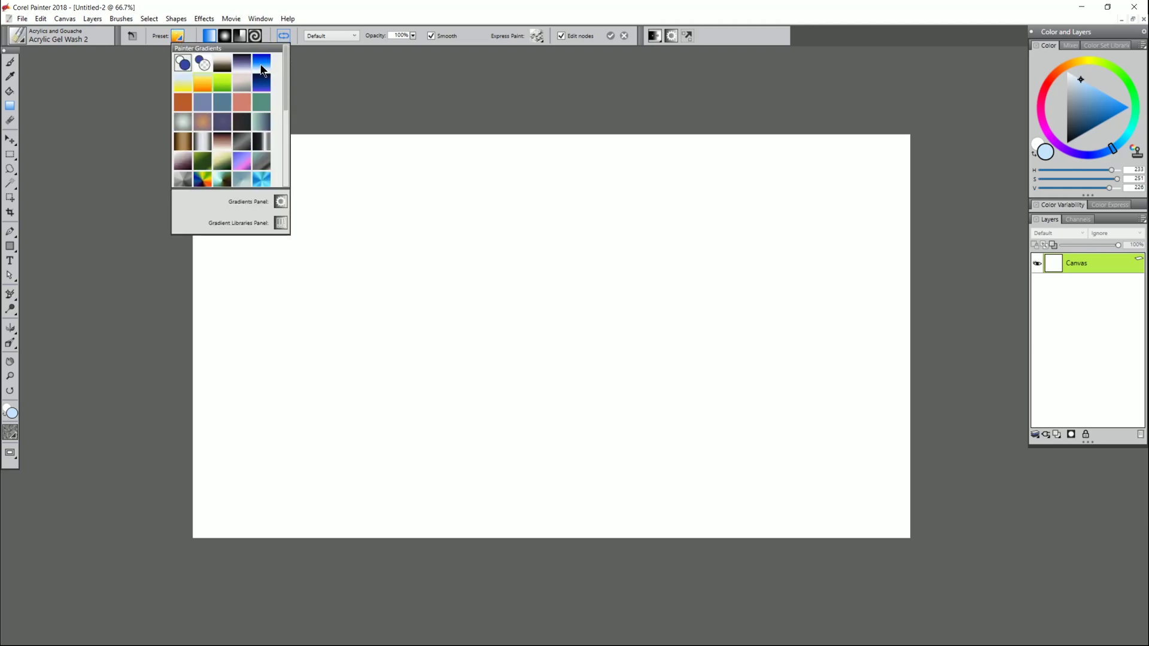
click(264, 63)
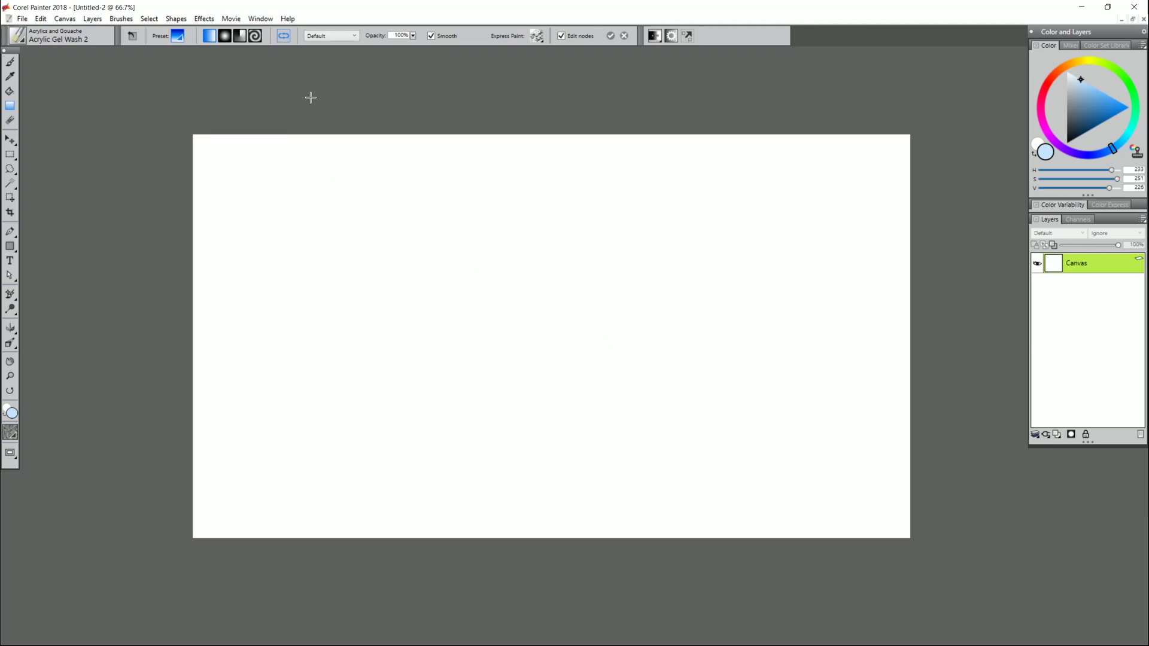
drag(538, 532, 540, 144)
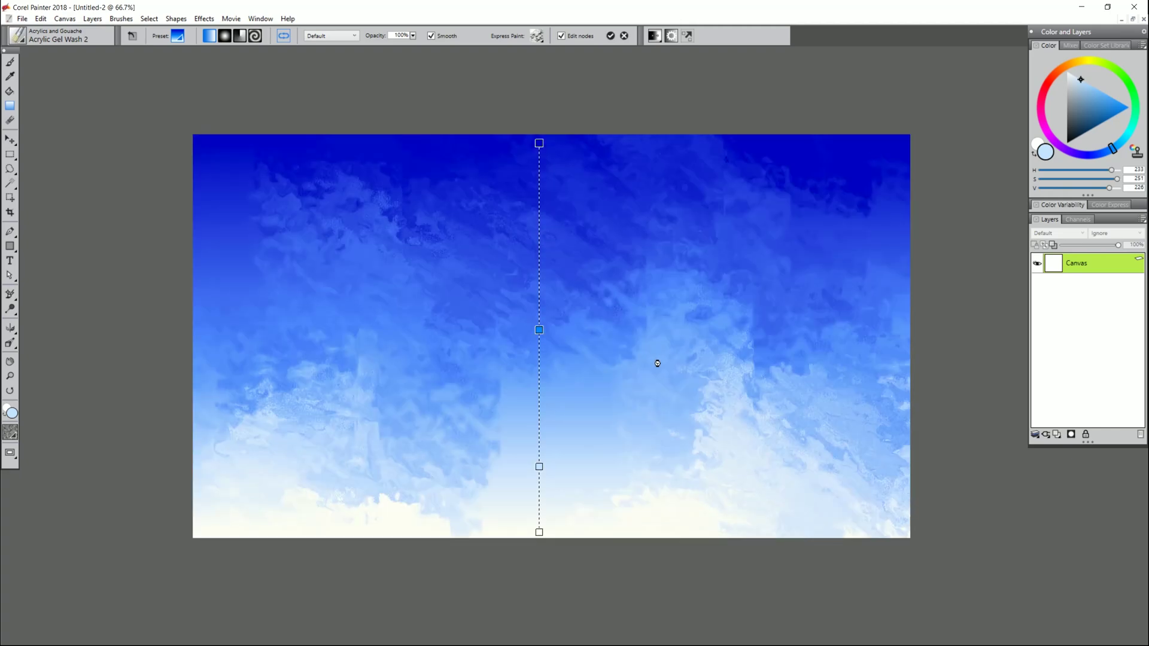
Step: Reset Express Paint to None, then apply the Soft Dabs painted style
click(538, 39)
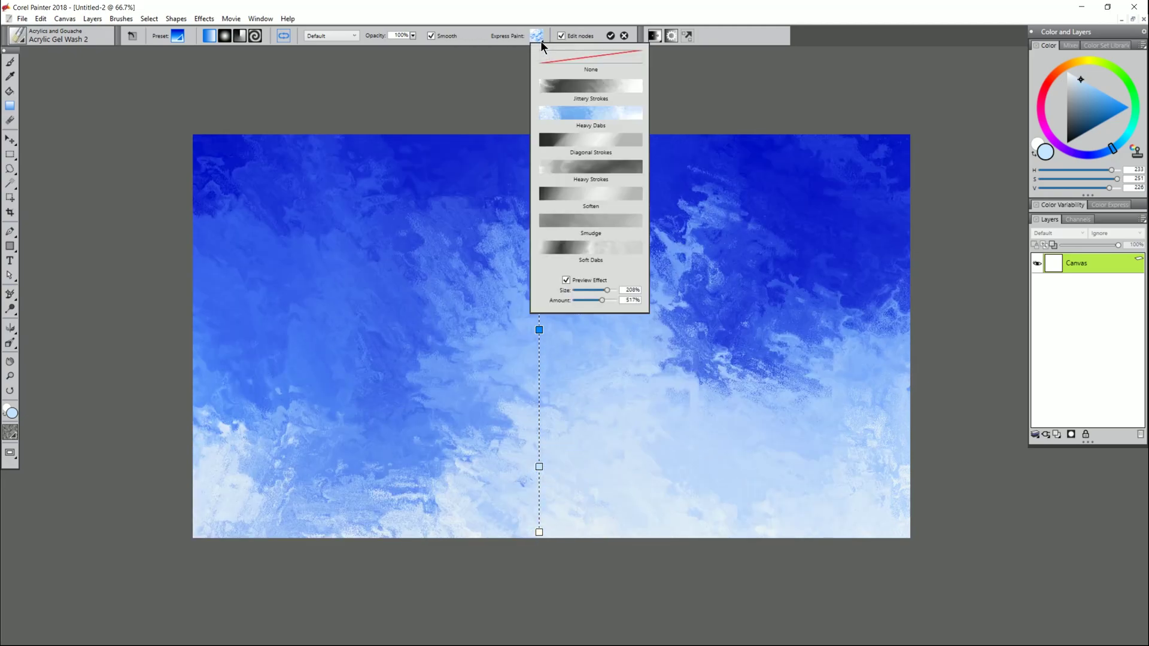
click(605, 65)
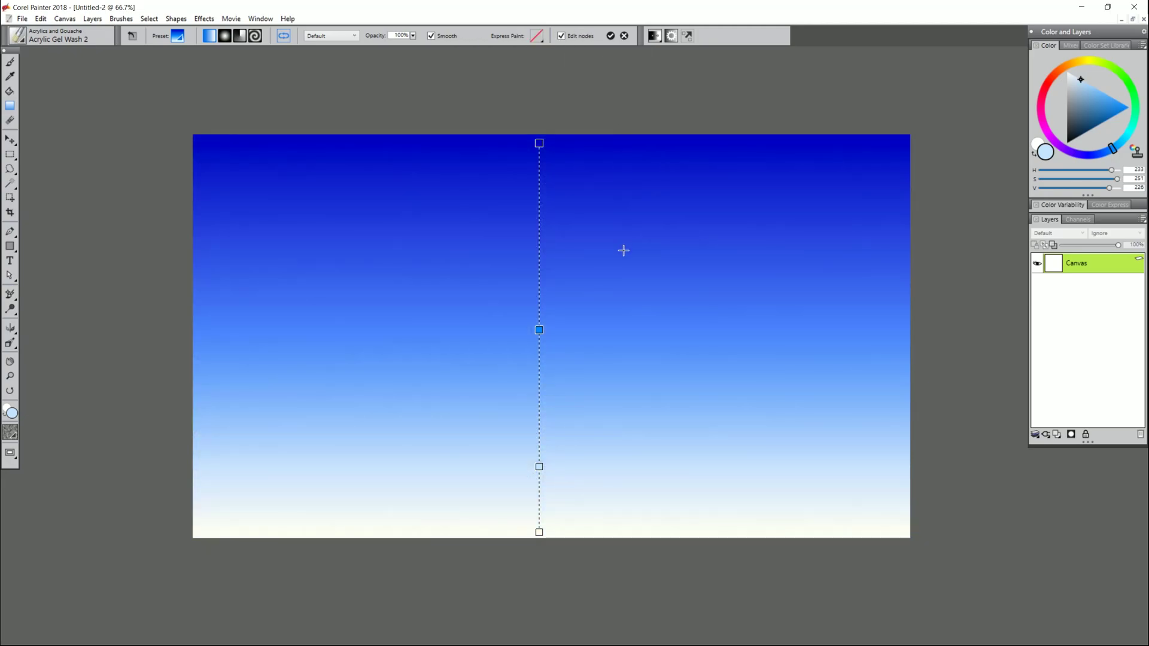
click(543, 38)
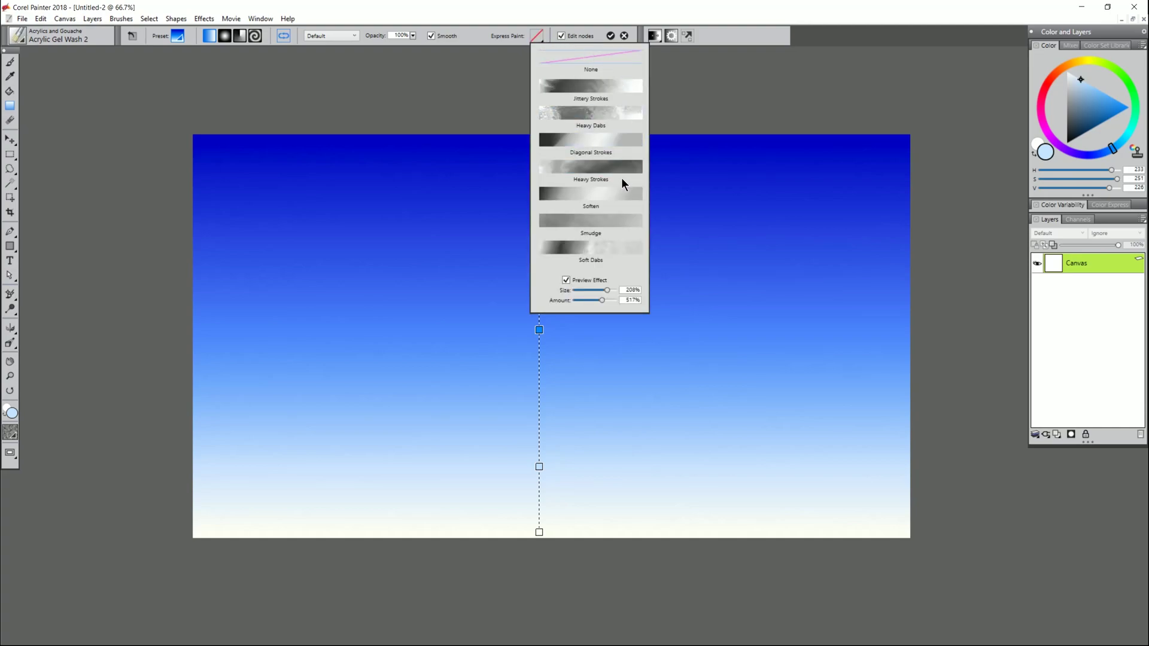
click(598, 248)
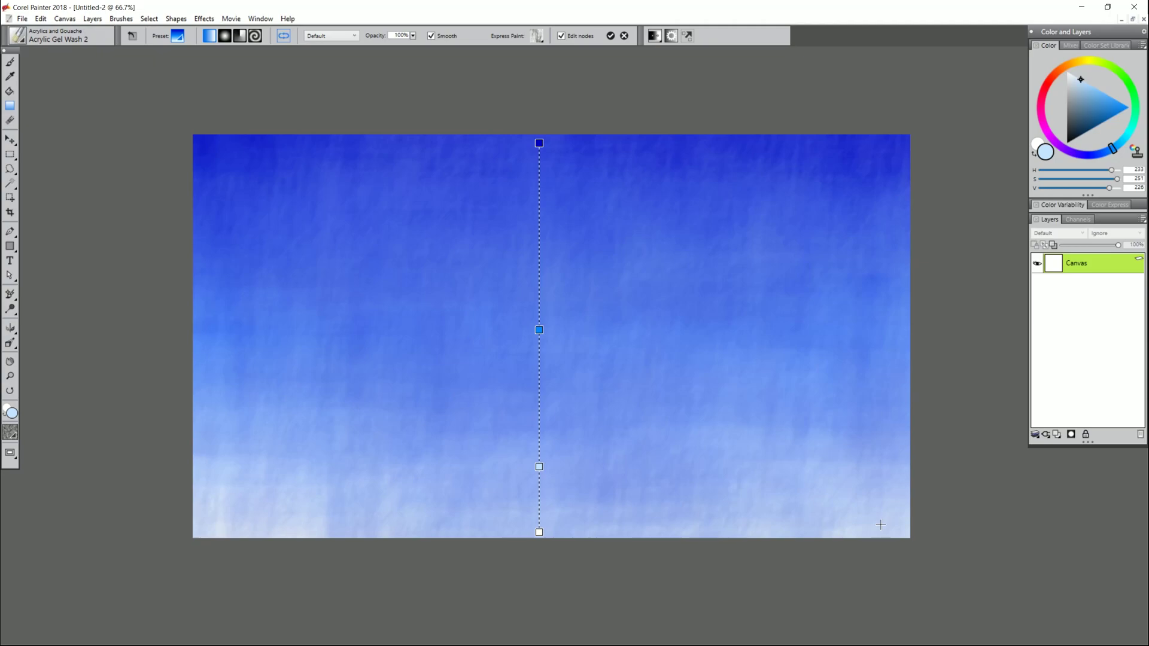
Step: Apply the Bars of Color gradient with its end node pulled up to the canvas centre
click(178, 36)
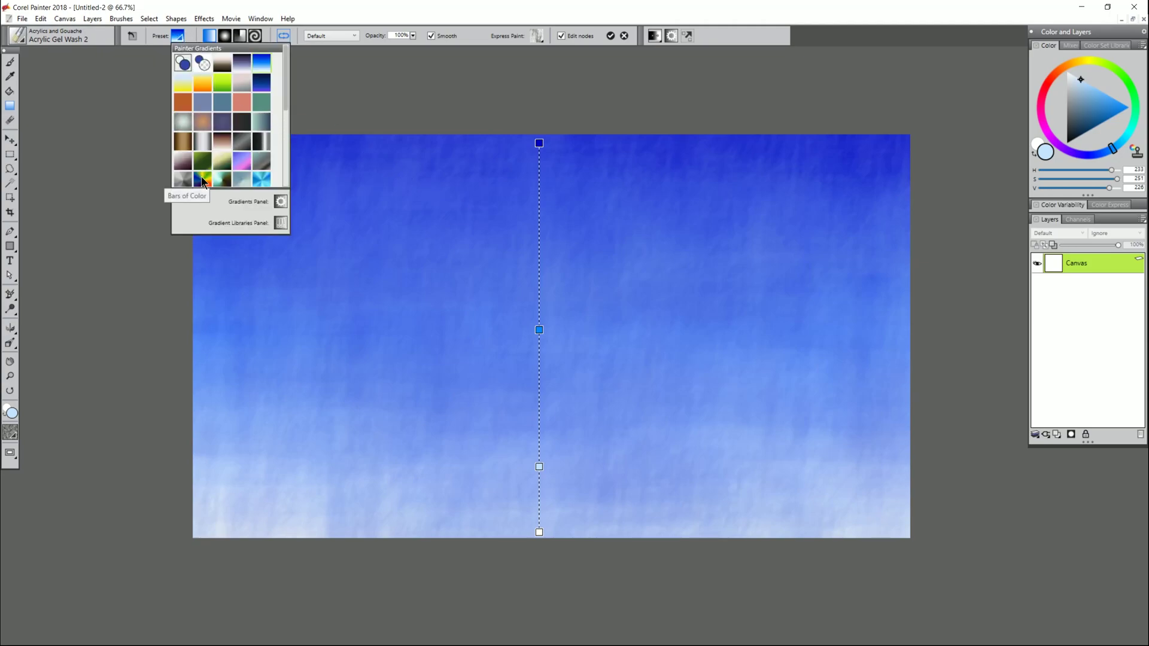
click(202, 179)
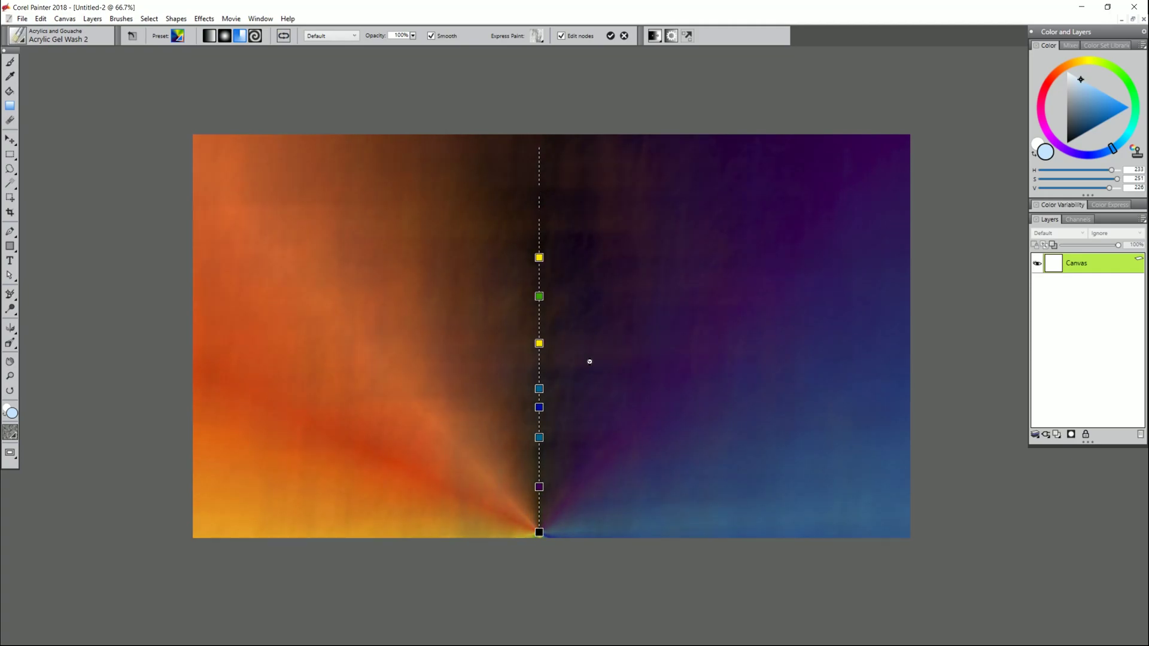
mouse_move(539, 532)
mouse_down()
mouse_move(559, 464)
mouse_move(557, 341)
mouse_move(537, 360)
mouse_up()
Step: Give the rainbow the Heavy Strokes Express Paint style and commit it with Enter
click(539, 36)
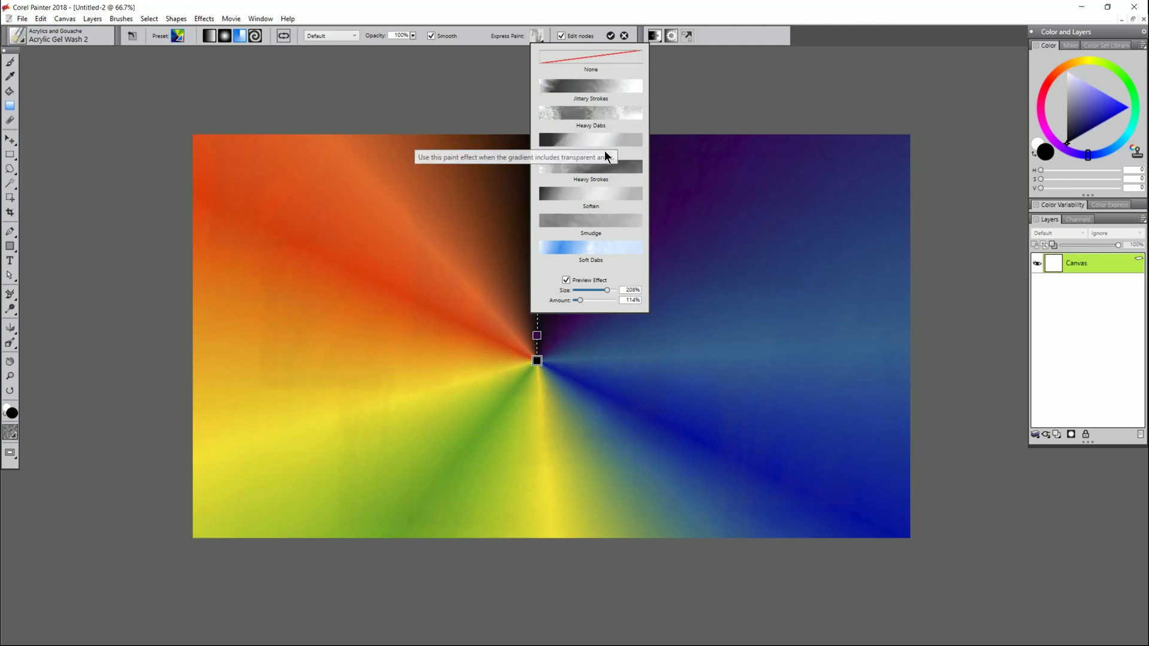
click(602, 167)
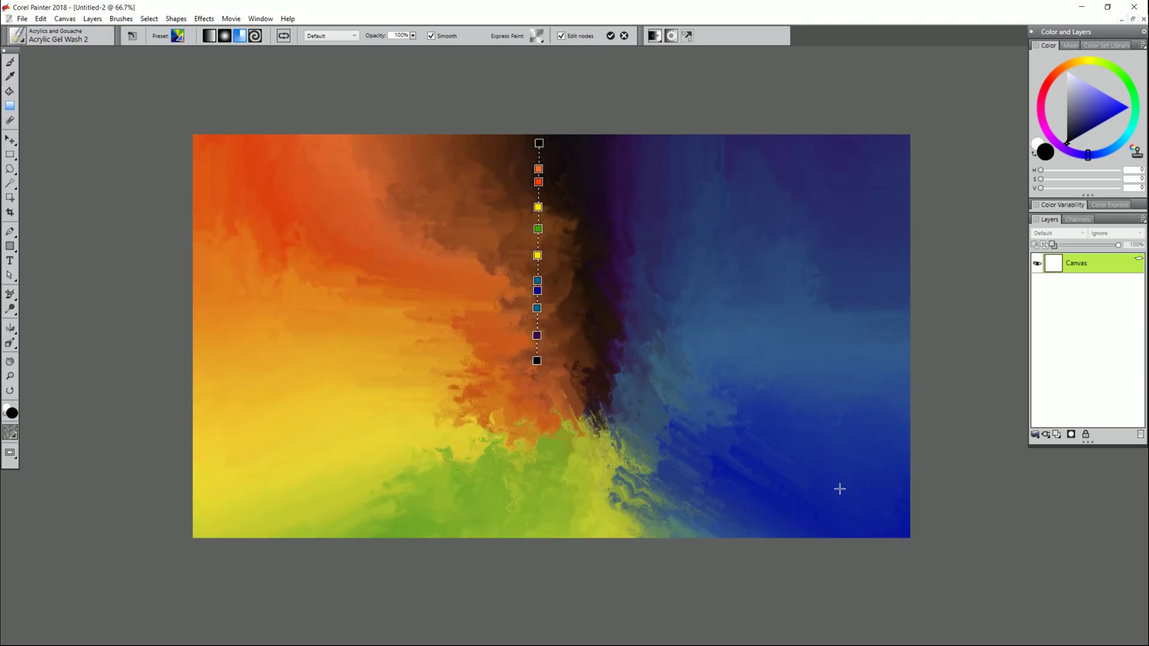
key(Return)
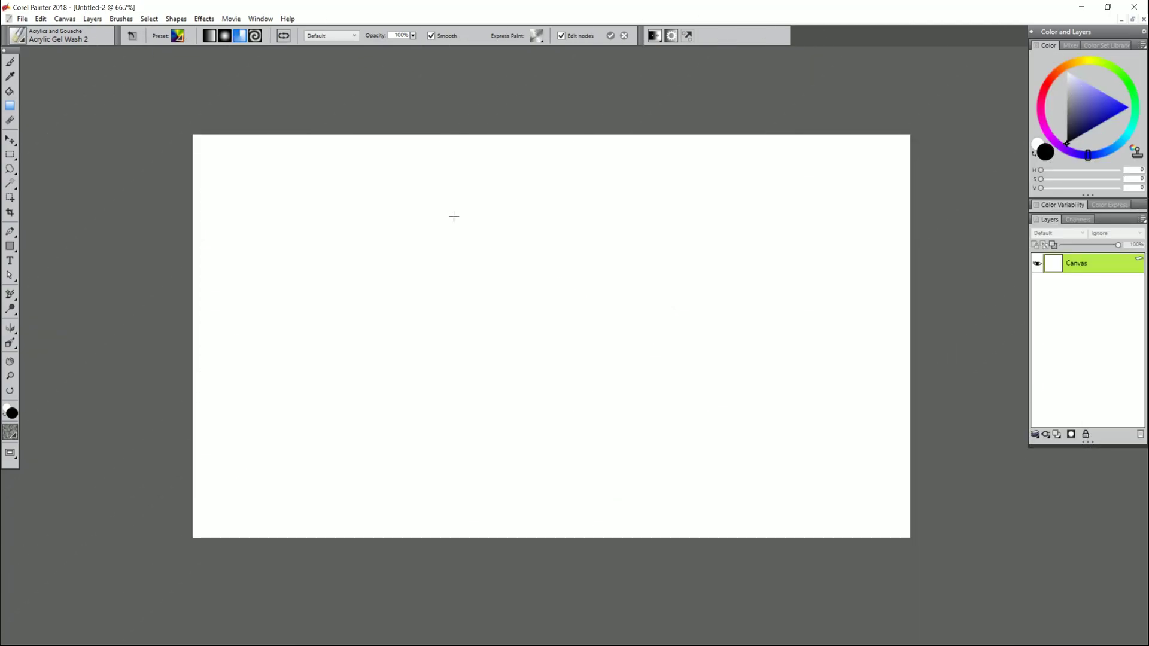
Step: Show the Nozzles library panel via Window > Media Library Panels, moved clear of the layers
click(260, 19)
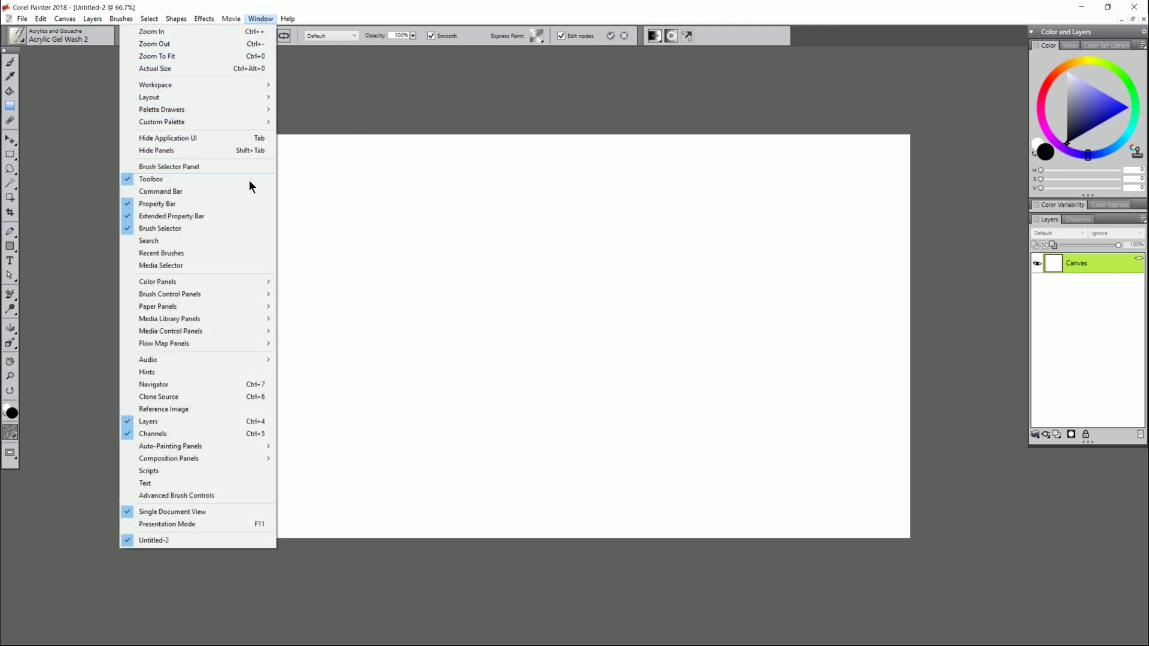
mouse_move(221, 316)
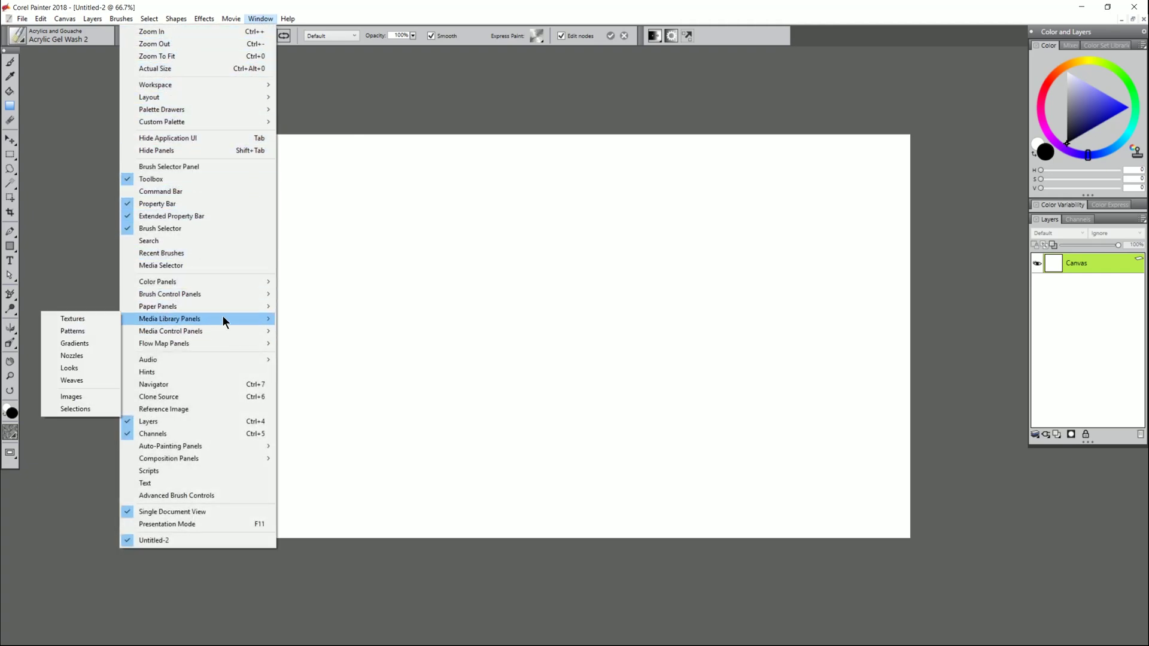
click(81, 355)
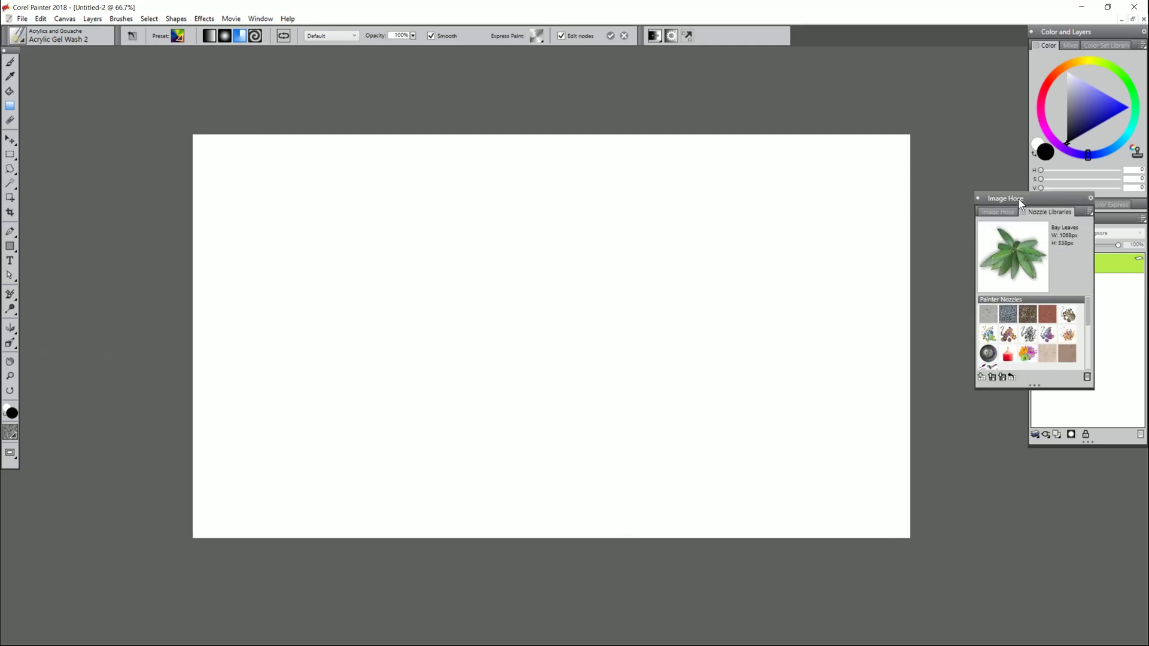
drag(1018, 200, 956, 56)
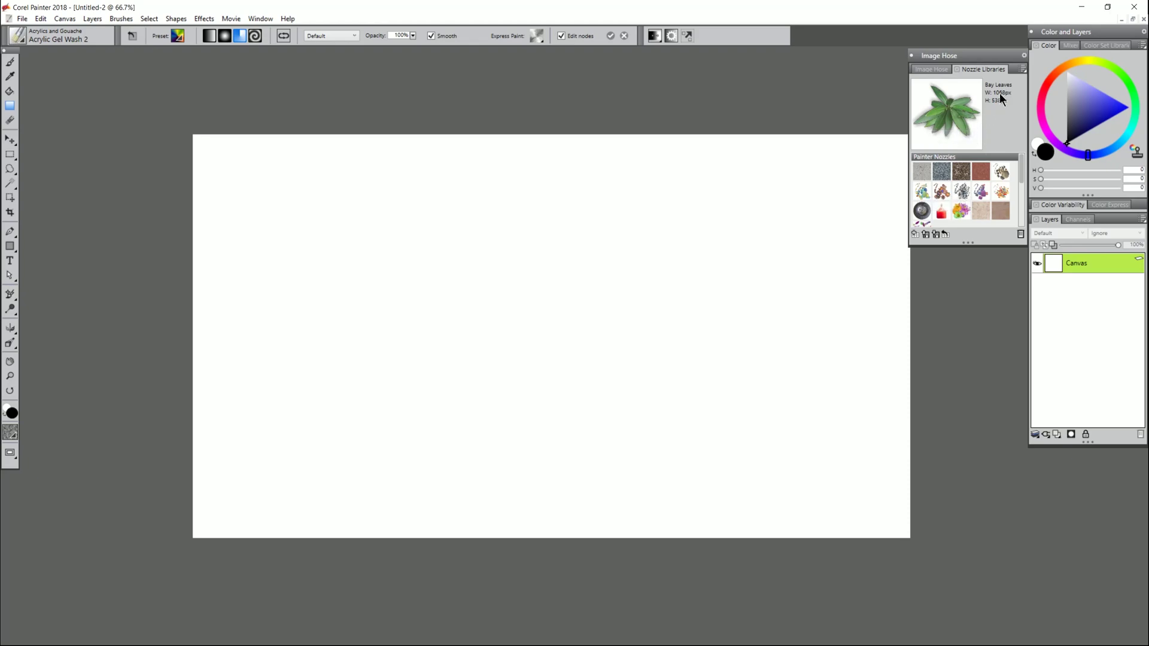
Step: Import the Rutten-Nozzles-Abstract nozzle library and select the cmyk-strips nozzle
click(1021, 70)
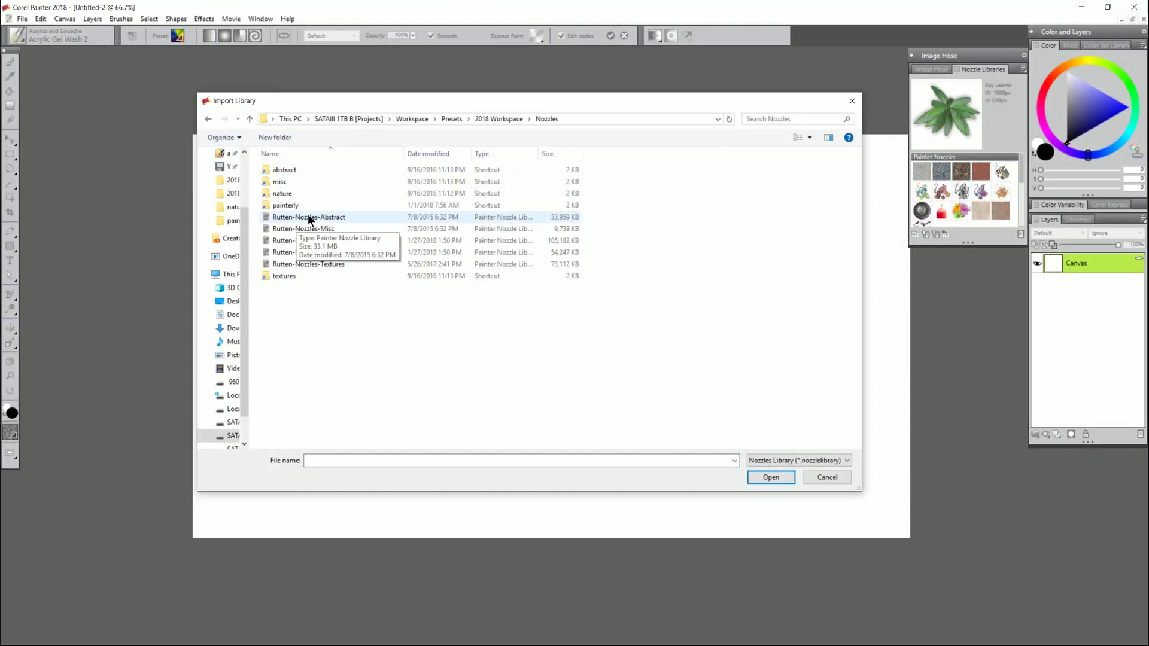
click(323, 216)
click(770, 477)
drag(967, 243, 977, 359)
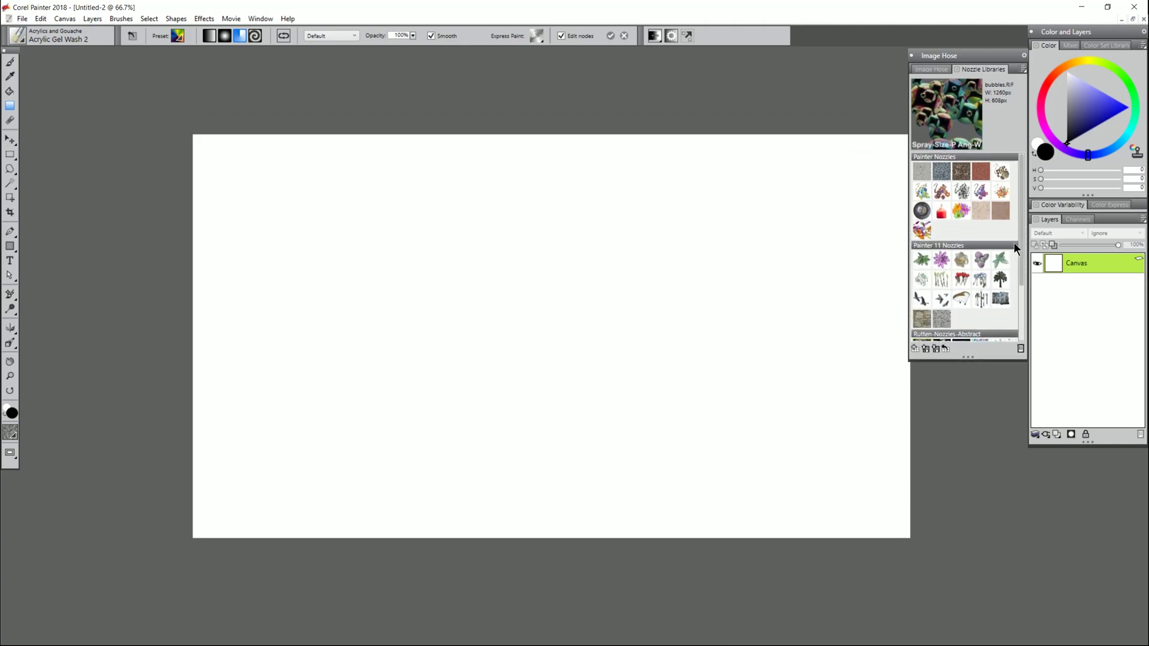
drag(1021, 230, 1010, 303)
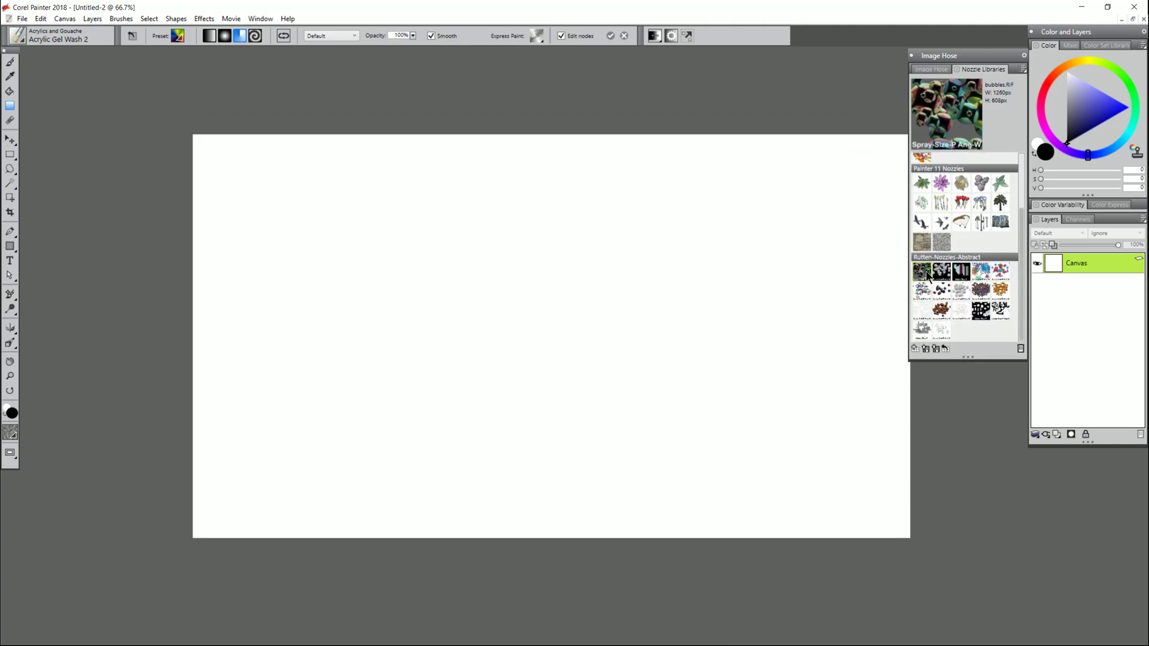
click(961, 272)
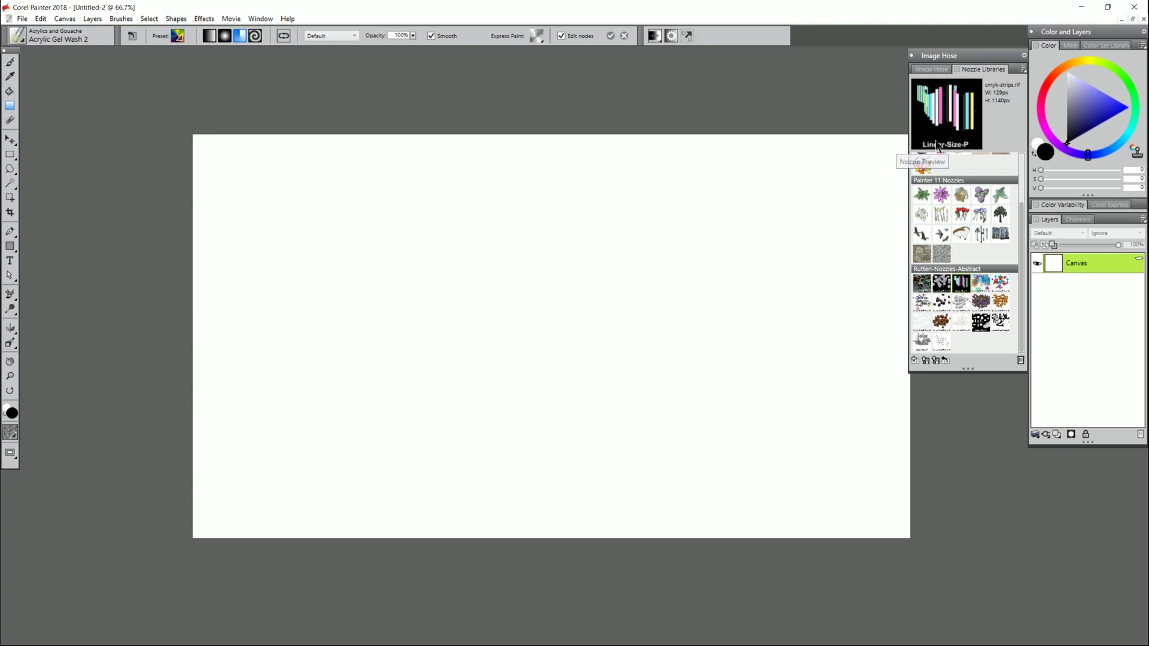
Step: Select the Image Hose Linear-Size-P brush
click(19, 38)
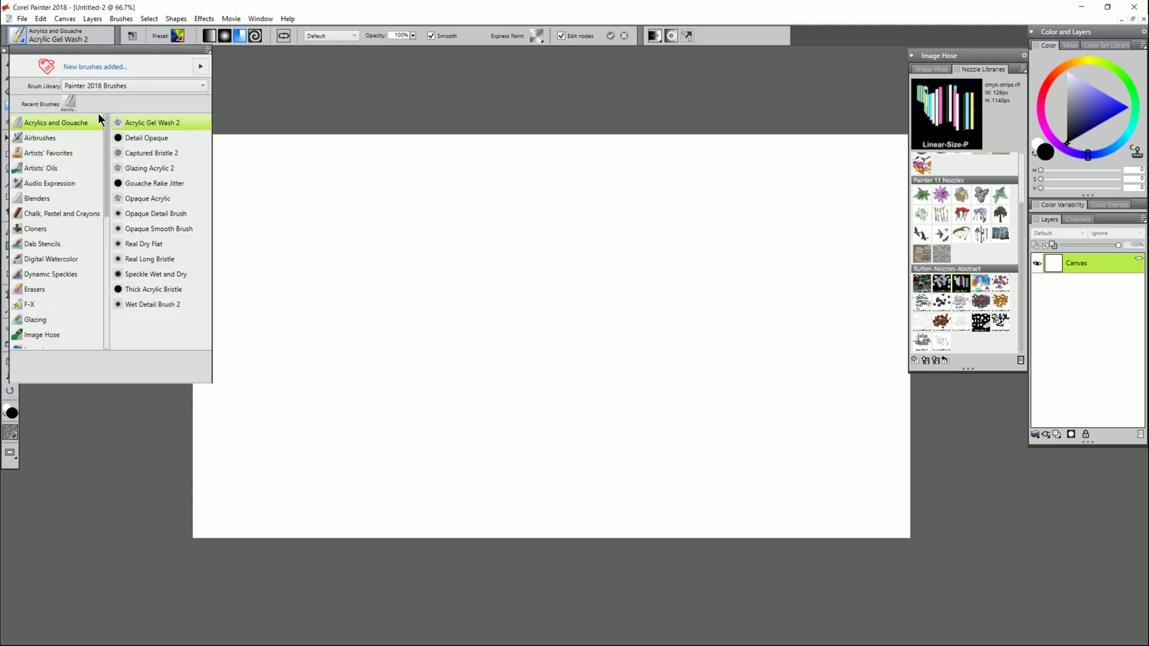
scroll(101, 143, down, 2)
click(42, 243)
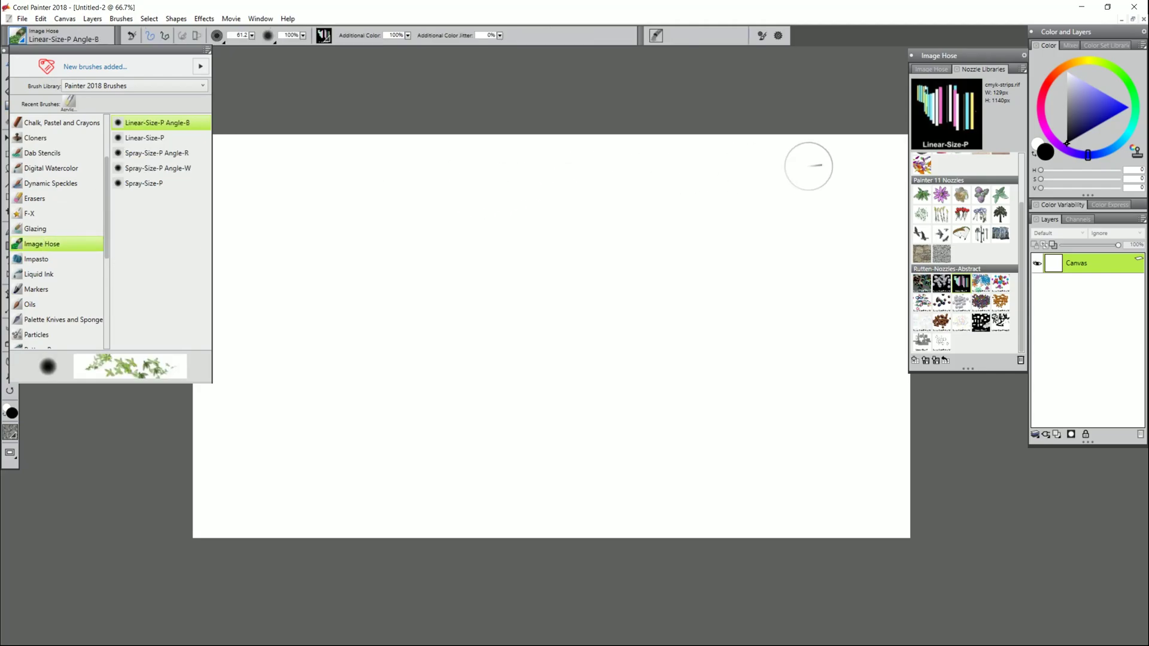
click(143, 138)
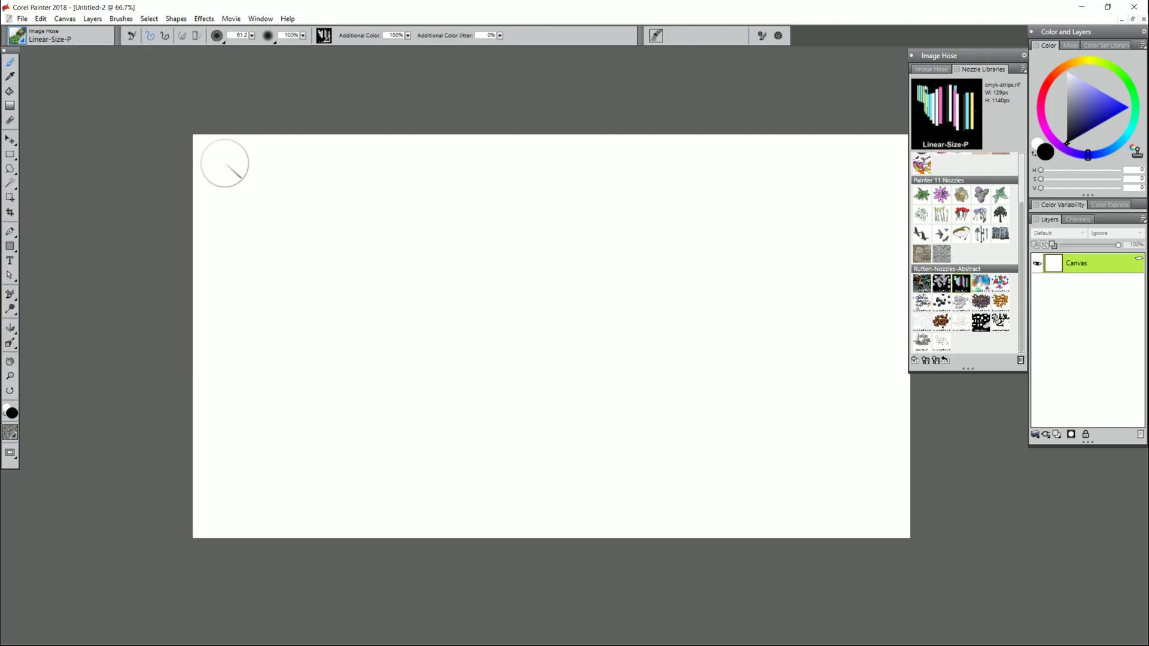
Step: Spray CMYK strips across the canvas, then blanket it with the bubbles.RIF nozzle
mouse_move(369, 309)
mouse_down()
mouse_move(477, 262)
mouse_move(438, 316)
mouse_move(477, 400)
mouse_move(596, 349)
mouse_move(616, 267)
mouse_move(755, 260)
mouse_move(642, 364)
mouse_move(726, 378)
mouse_move(508, 393)
mouse_move(389, 251)
mouse_up()
mouse_move(326, 211)
mouse_down()
mouse_move(287, 240)
mouse_move(338, 234)
mouse_move(401, 179)
mouse_move(761, 185)
mouse_up()
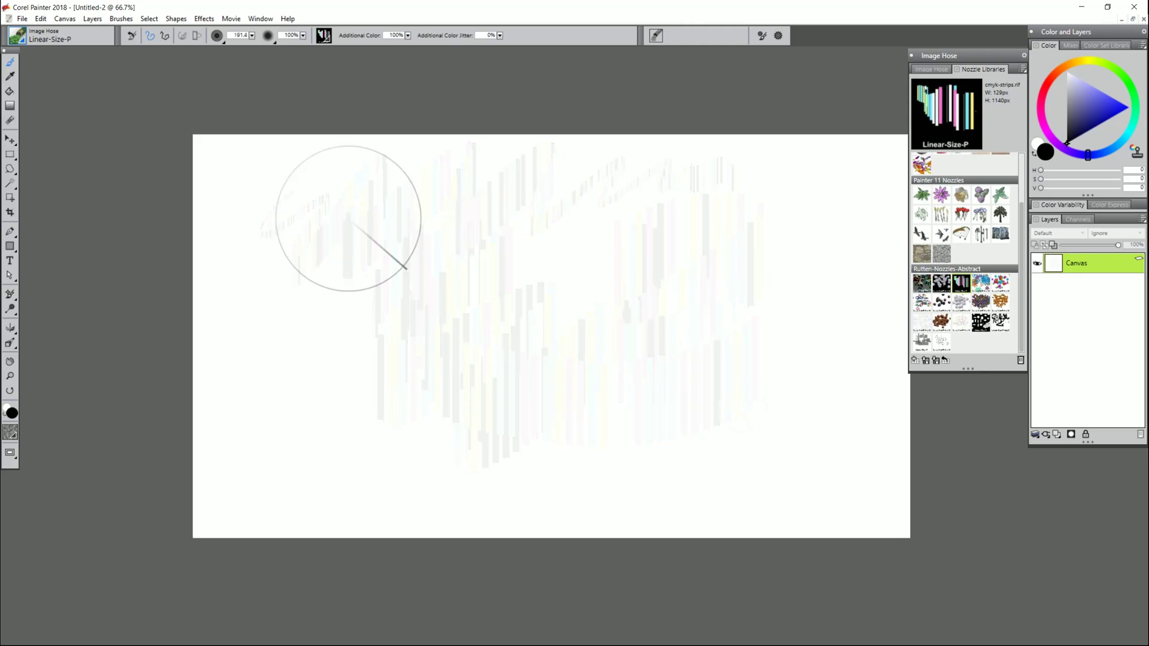
mouse_move(347, 225)
mouse_down()
mouse_move(365, 129)
mouse_move(259, 356)
mouse_move(381, 276)
mouse_move(453, 329)
mouse_move(417, 540)
mouse_move(658, 425)
mouse_move(706, 254)
mouse_move(685, 139)
mouse_move(899, 173)
mouse_move(899, 332)
mouse_move(834, 498)
mouse_move(832, 535)
mouse_move(642, 451)
mouse_move(504, 354)
mouse_move(369, 230)
mouse_move(219, 308)
mouse_move(287, 473)
mouse_move(545, 453)
mouse_move(734, 493)
mouse_move(910, 487)
mouse_up()
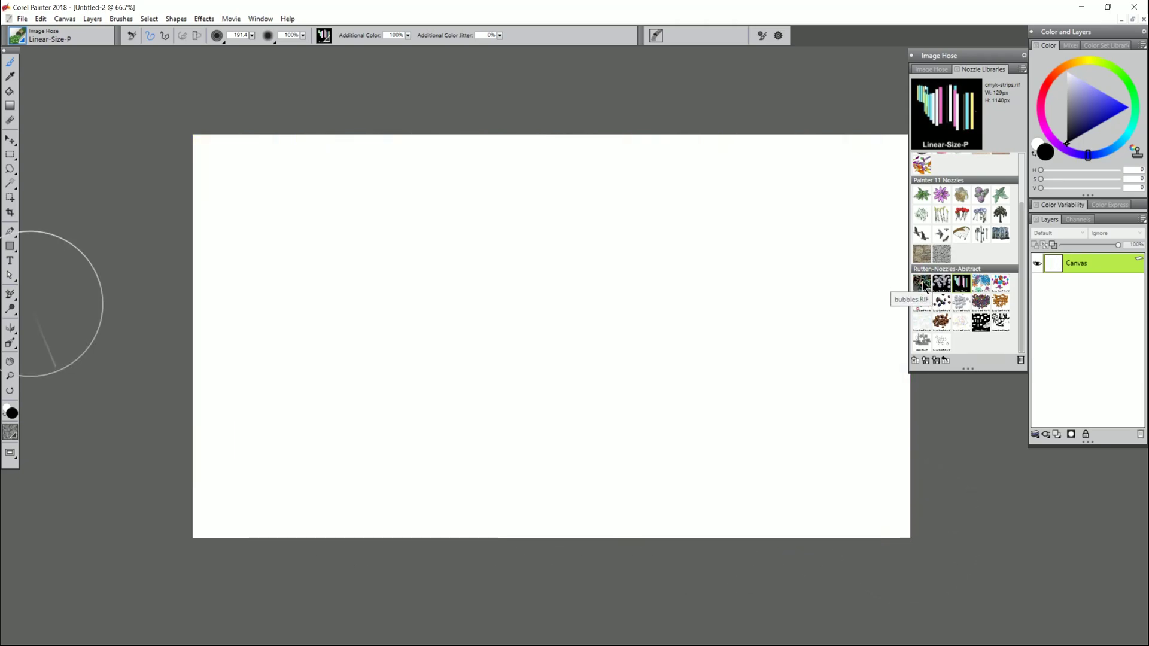
click(924, 287)
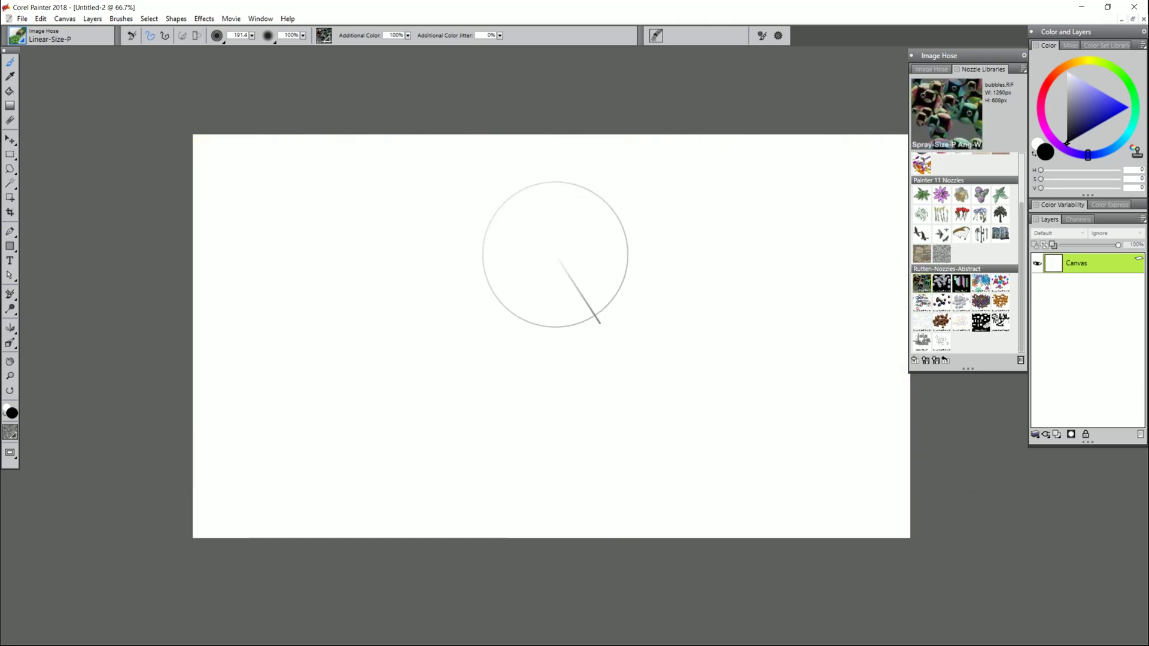
mouse_move(299, 113)
mouse_down()
mouse_move(269, 120)
mouse_move(538, 116)
mouse_move(724, 483)
mouse_move(769, 179)
mouse_move(134, 359)
mouse_move(423, 321)
mouse_move(219, 489)
mouse_move(641, 405)
mouse_move(744, 142)
mouse_move(744, 500)
mouse_move(477, 154)
mouse_move(192, 569)
mouse_move(984, 541)
mouse_up()
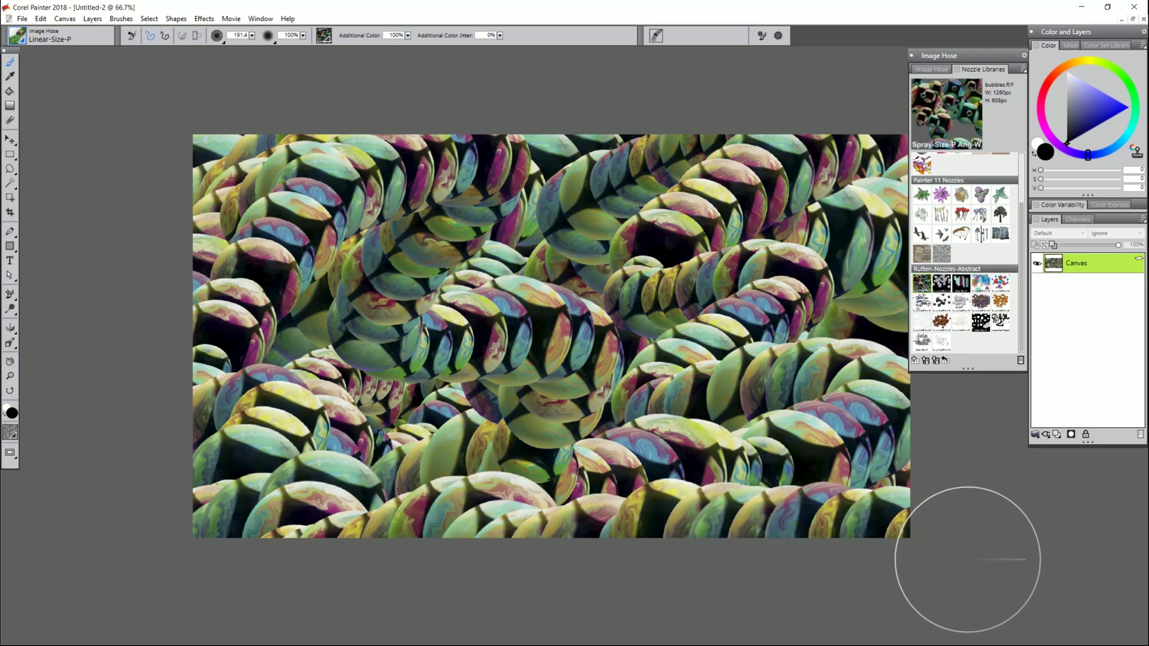
Step: Smear the bubbles with Coarse Oily Blender 2 enlarged to about 272
click(972, 56)
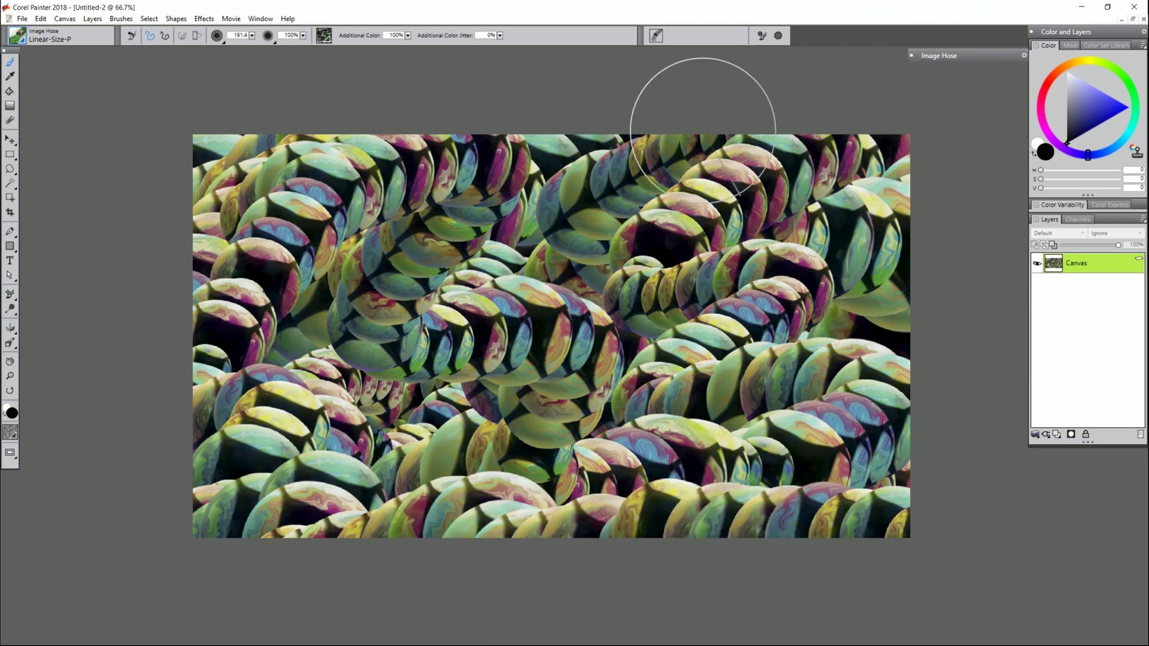
click(18, 36)
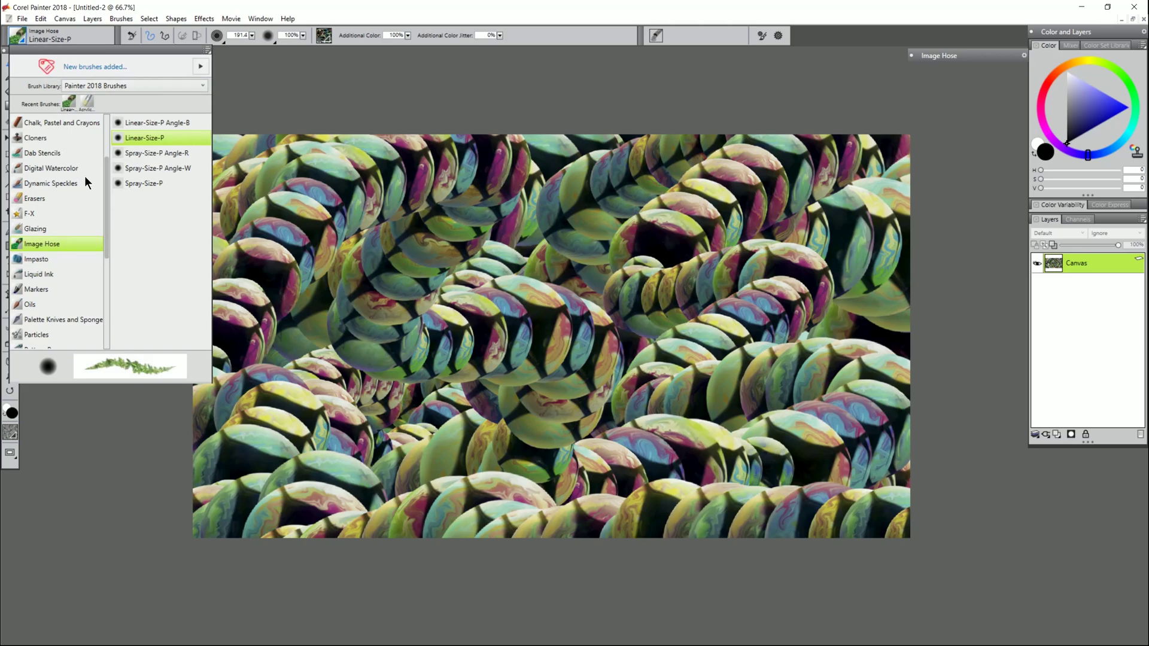
scroll(104, 170, up, 2)
click(44, 198)
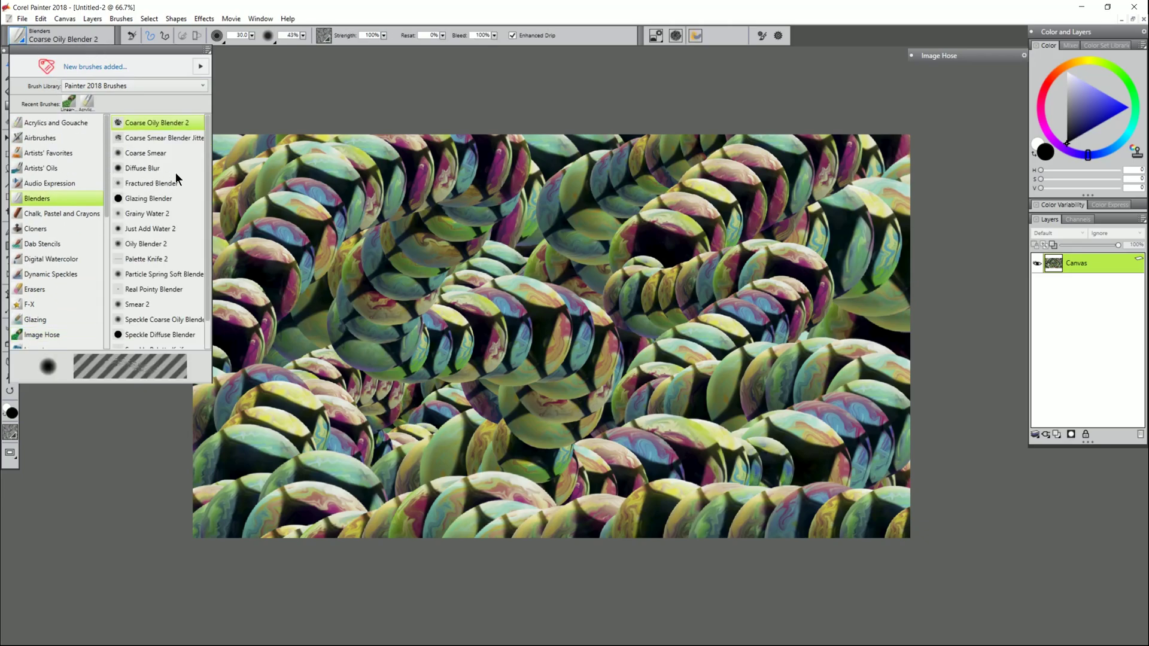
click(163, 122)
drag(461, 234, 526, 235)
mouse_move(326, 249)
mouse_down()
mouse_move(352, 204)
mouse_move(246, 218)
mouse_move(243, 181)
mouse_move(237, 289)
mouse_move(265, 332)
mouse_move(340, 320)
mouse_move(452, 260)
mouse_move(379, 440)
mouse_move(514, 336)
mouse_move(649, 261)
mouse_move(689, 196)
mouse_move(768, 241)
mouse_move(775, 328)
mouse_move(660, 415)
mouse_move(647, 474)
mouse_move(817, 468)
mouse_move(753, 412)
mouse_move(486, 464)
mouse_move(483, 295)
mouse_move(408, 186)
mouse_move(322, 172)
mouse_up()
Step: Switch to Fractured Blender, adjust its radius and smear the whole canvas
click(26, 39)
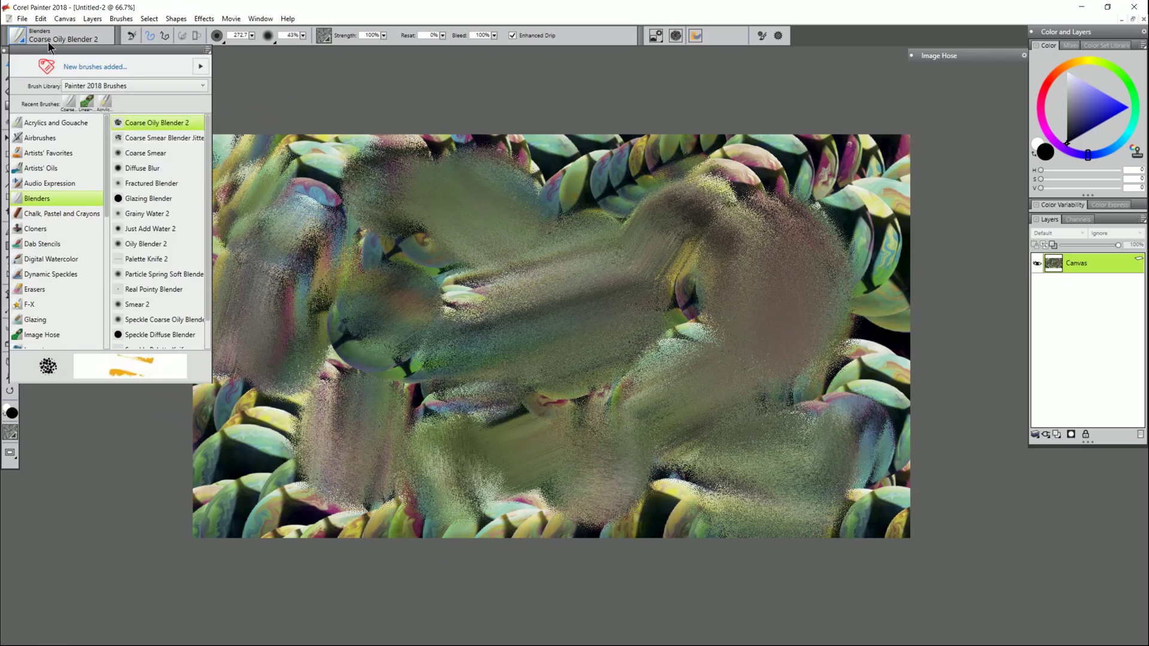
click(172, 183)
key(bracketleft)
mouse_move(328, 205)
mouse_down()
mouse_move(269, 275)
mouse_move(616, 389)
mouse_move(748, 240)
mouse_move(655, 547)
mouse_move(275, 455)
mouse_move(973, 573)
mouse_up()
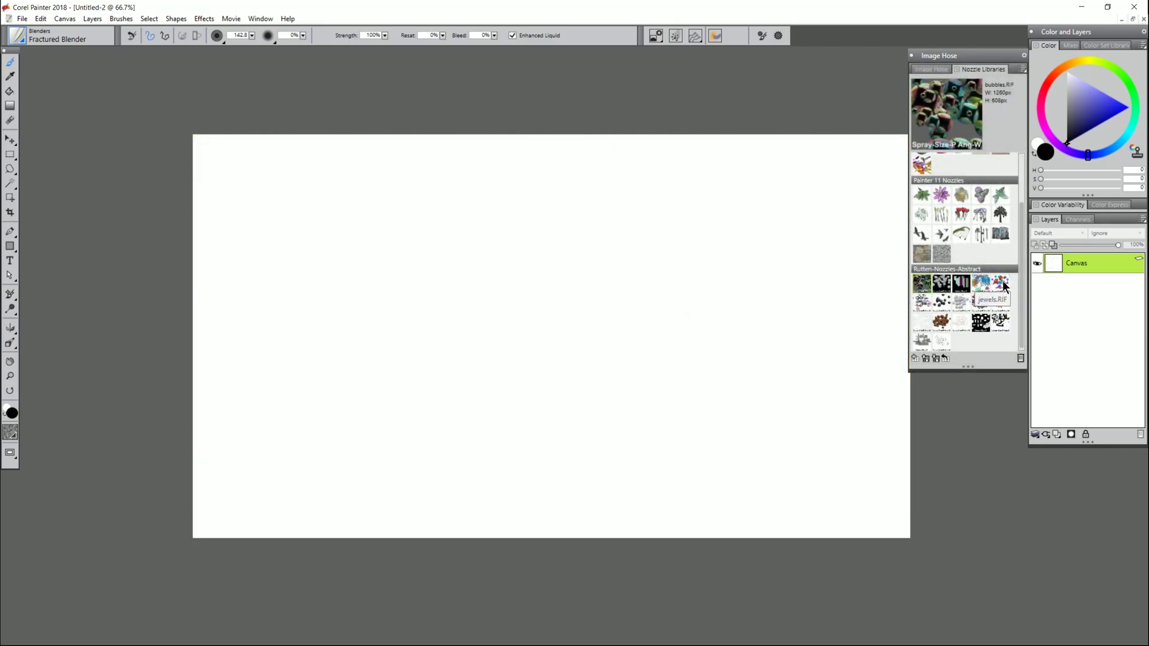
Step: Spray jewels.RIF nozzle shapes with the Linear-Size-P hose, then reselect Fractured Blender
click(1005, 286)
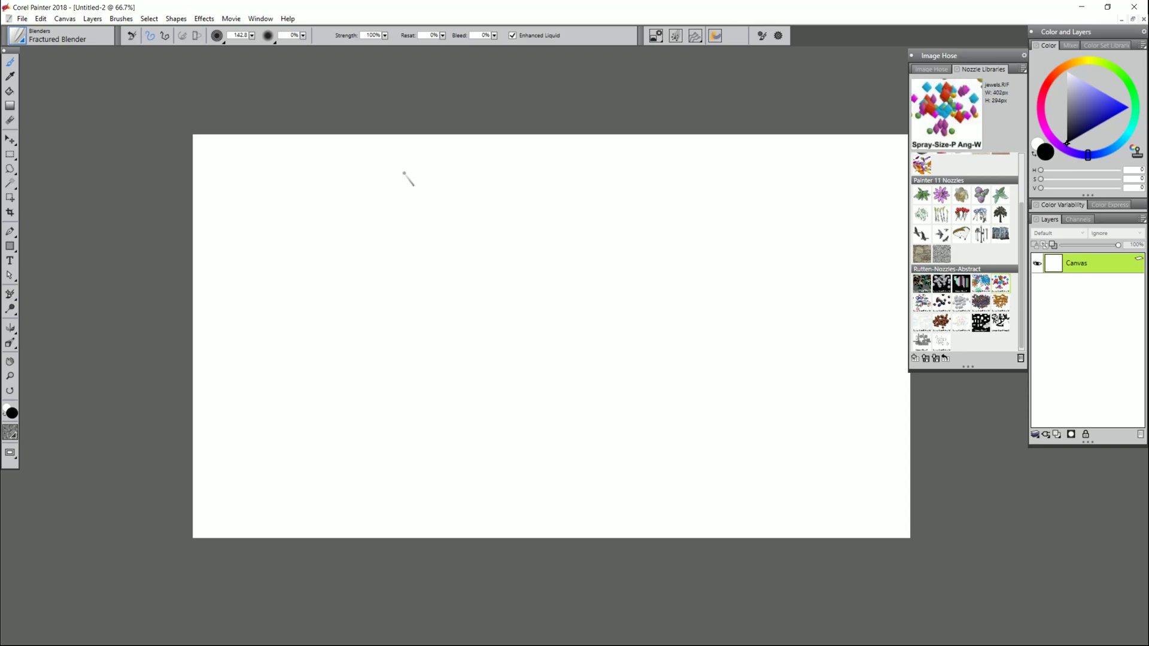
click(19, 36)
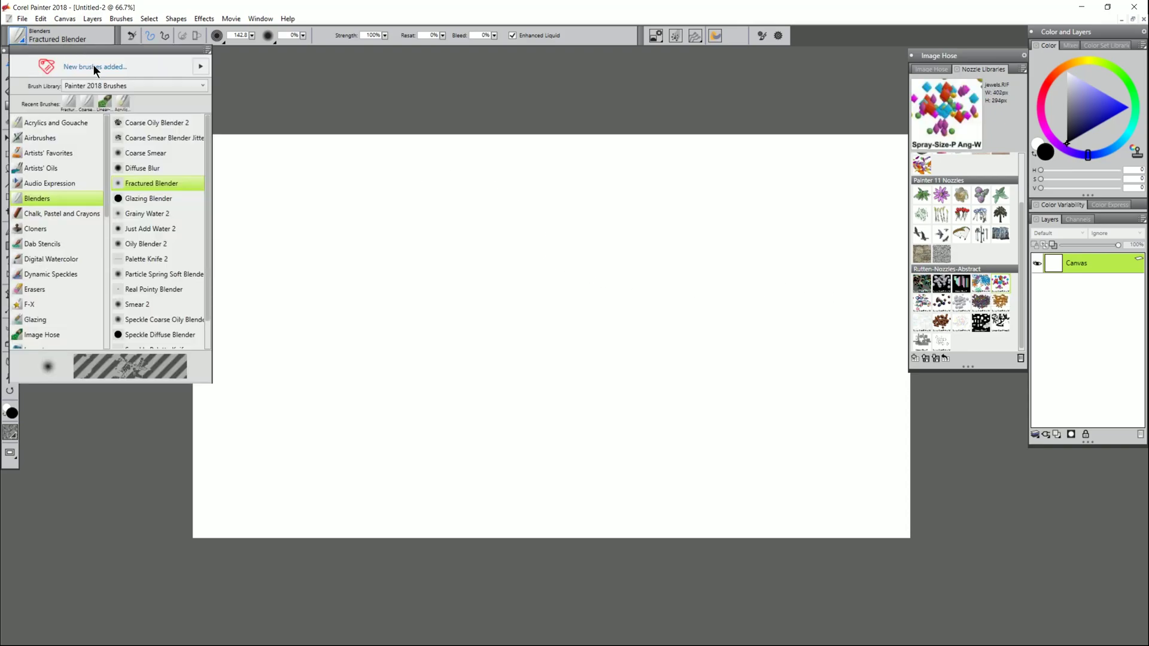
click(105, 102)
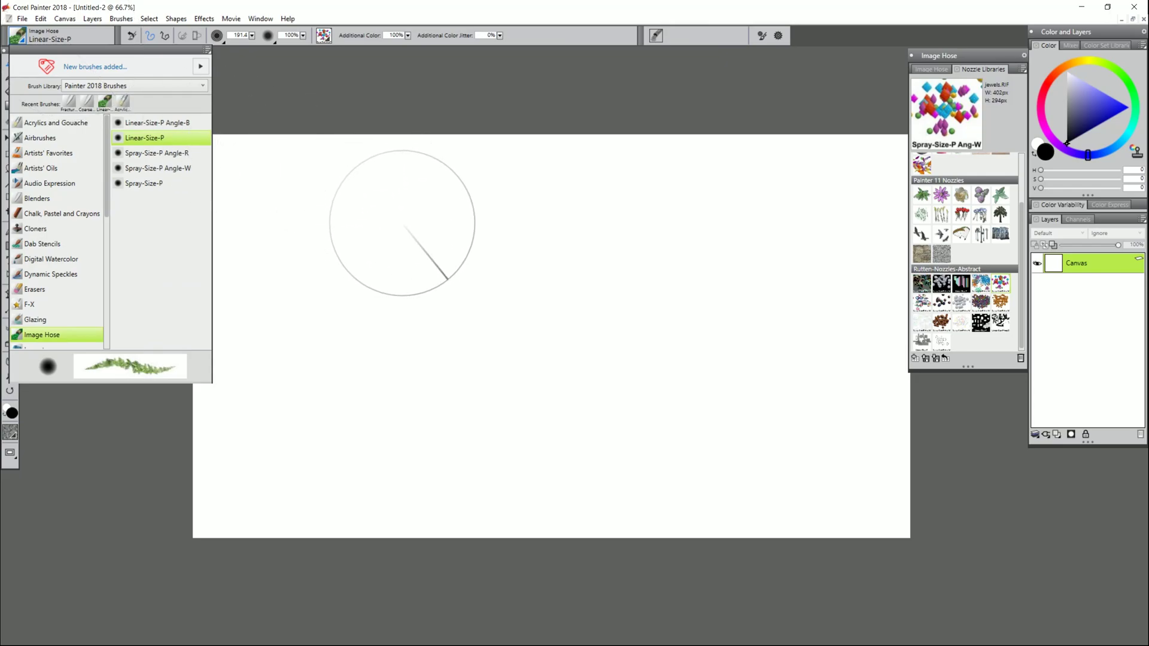
mouse_move(395, 217)
mouse_down()
mouse_move(385, 217)
mouse_move(443, 246)
mouse_move(303, 485)
mouse_move(526, 380)
mouse_move(733, 113)
mouse_move(912, 296)
mouse_move(715, 570)
mouse_move(344, 503)
mouse_move(252, 108)
mouse_up()
click(63, 38)
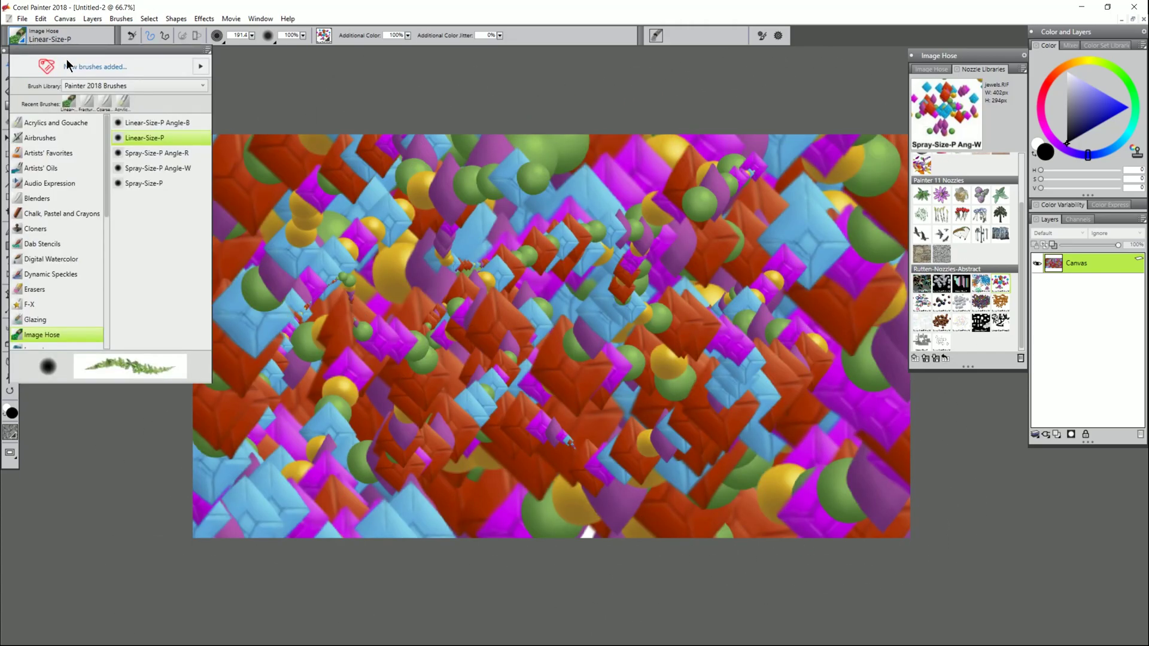
click(88, 104)
Step: Smear the jewels with Fractured Blender strokes over left, centre, right and bottom areas
mouse_move(240, 179)
mouse_down()
mouse_move(347, 204)
mouse_move(419, 287)
mouse_move(539, 299)
mouse_move(396, 557)
mouse_move(598, 407)
mouse_move(629, 180)
mouse_move(748, 239)
mouse_move(718, 479)
mouse_up()
mouse_move(595, 520)
mouse_down()
mouse_move(850, 359)
mouse_move(629, 419)
mouse_move(736, 521)
mouse_move(897, 529)
mouse_up()
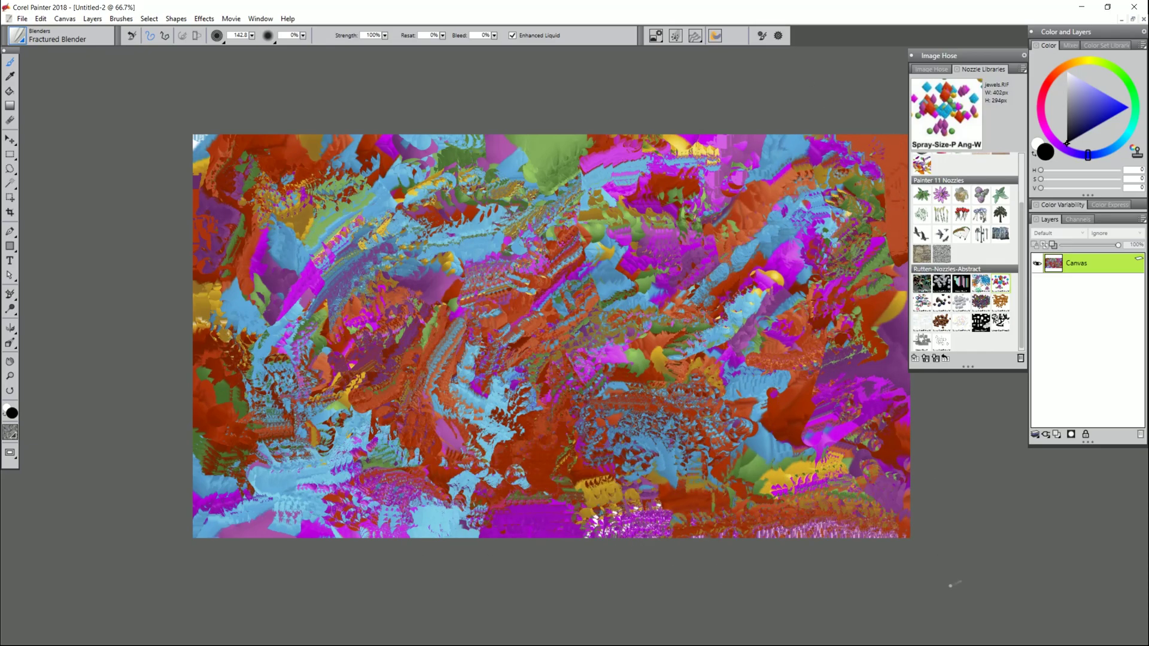